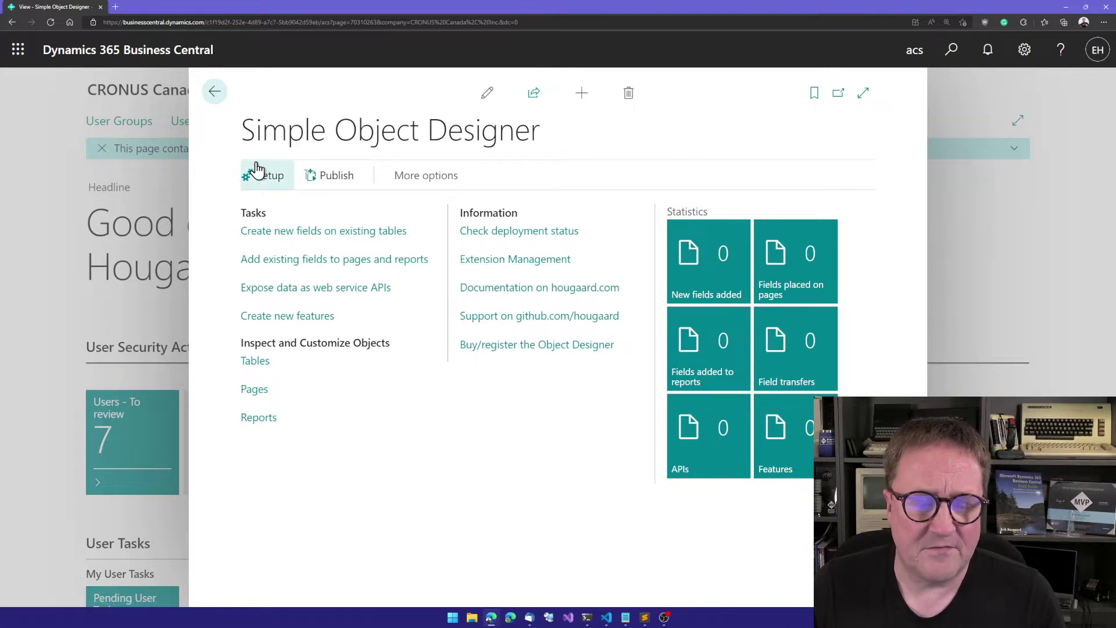
Step: Open the Items list and use Page Inspection to find ATHENS Desk's blank No. 2 field
key(alt+q)
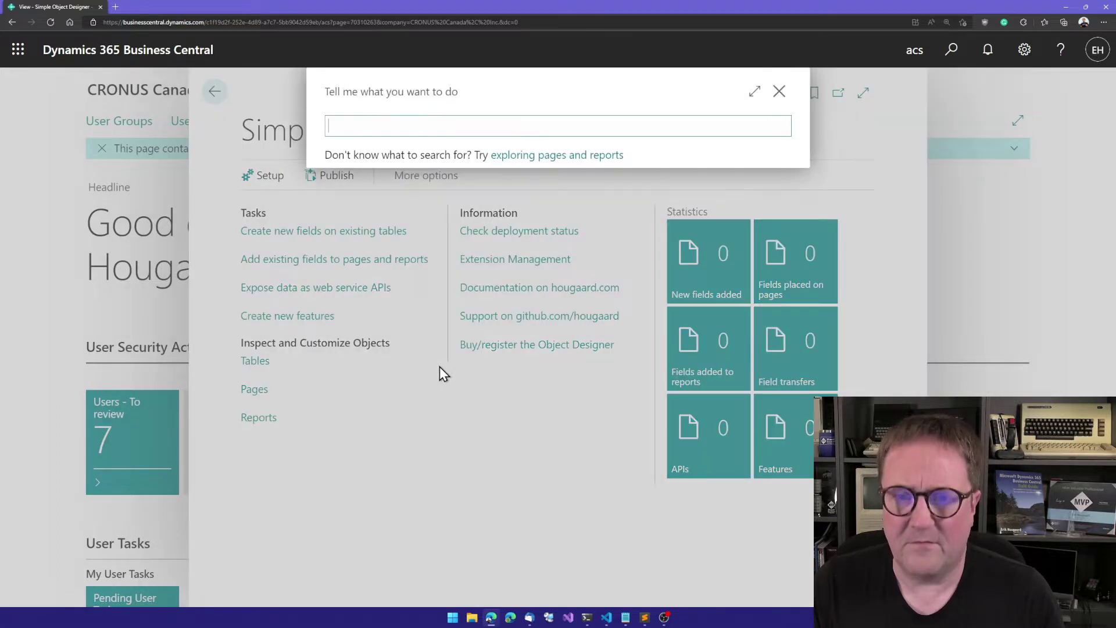
text(items)
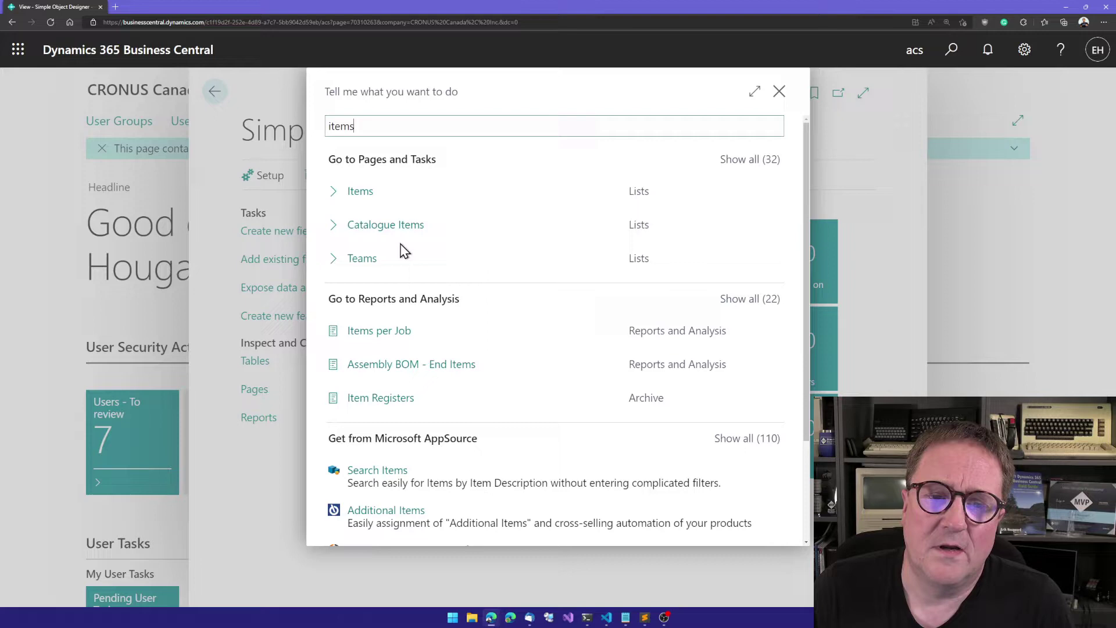
click(358, 198)
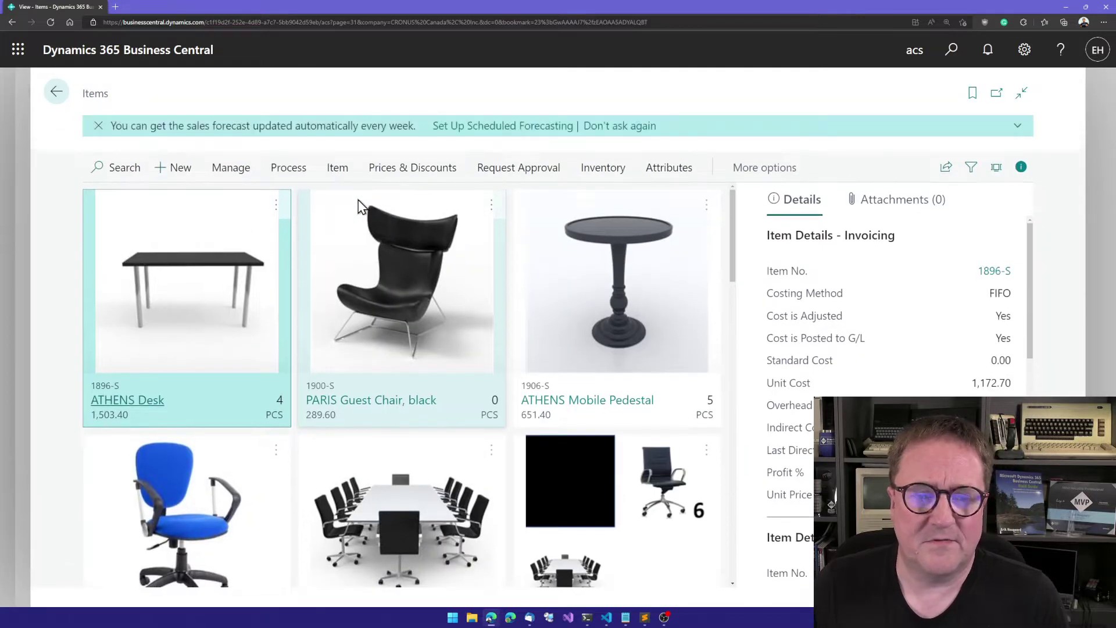
key(ctrl+alt+F1)
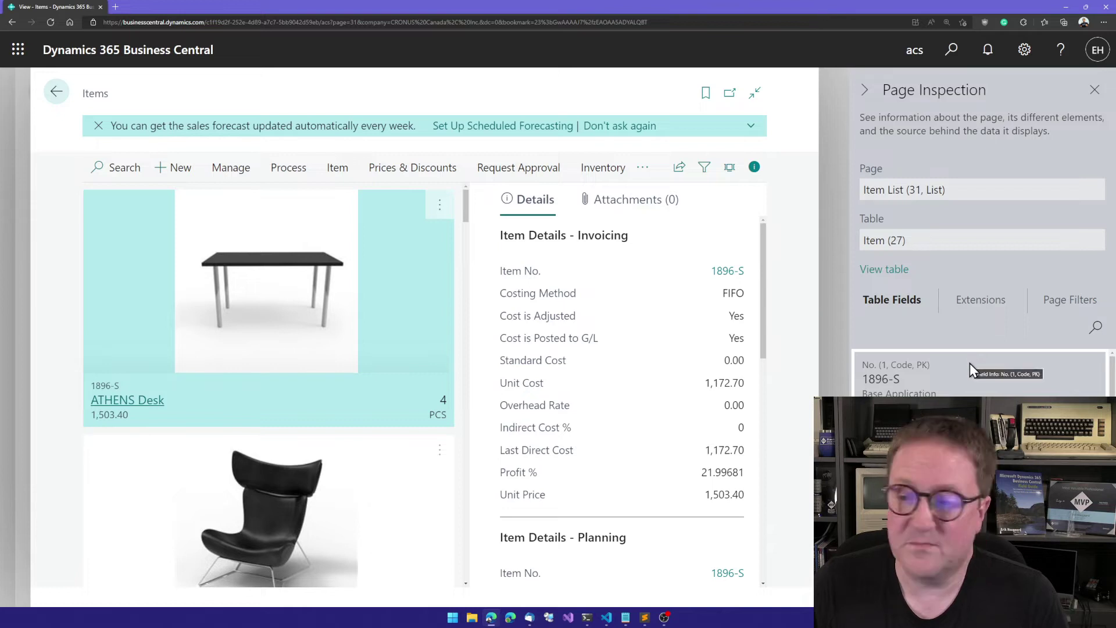
scroll(971, 362, down, 1)
scroll(970, 363, down, 2)
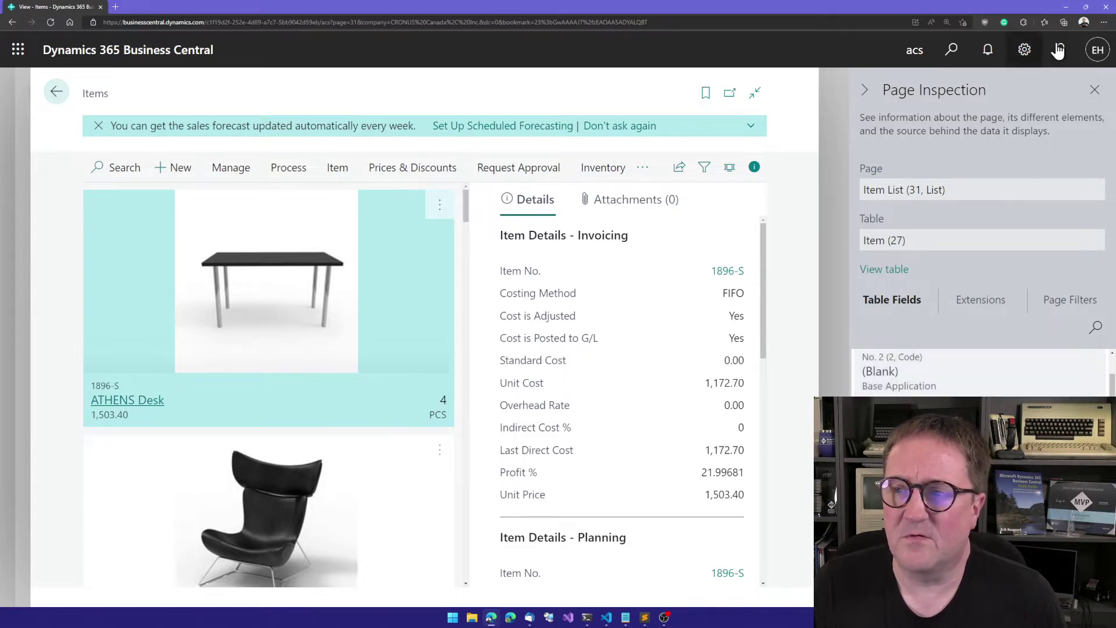
Step: Search the existing-fields placement list for 'No. 2' and select the Item table 27 row
click(1094, 89)
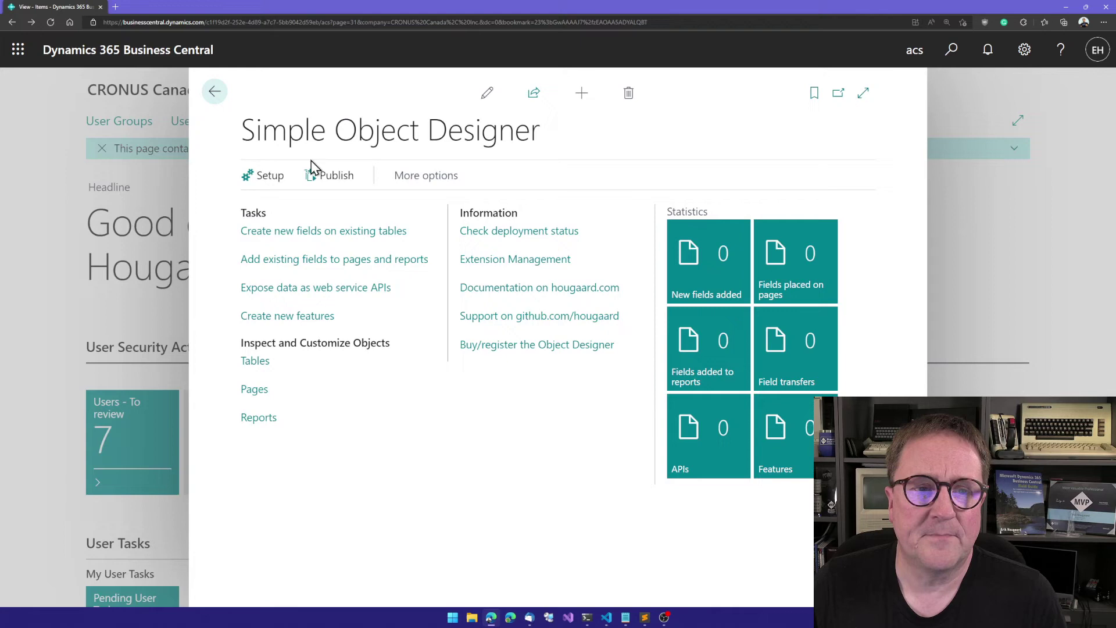
click(308, 262)
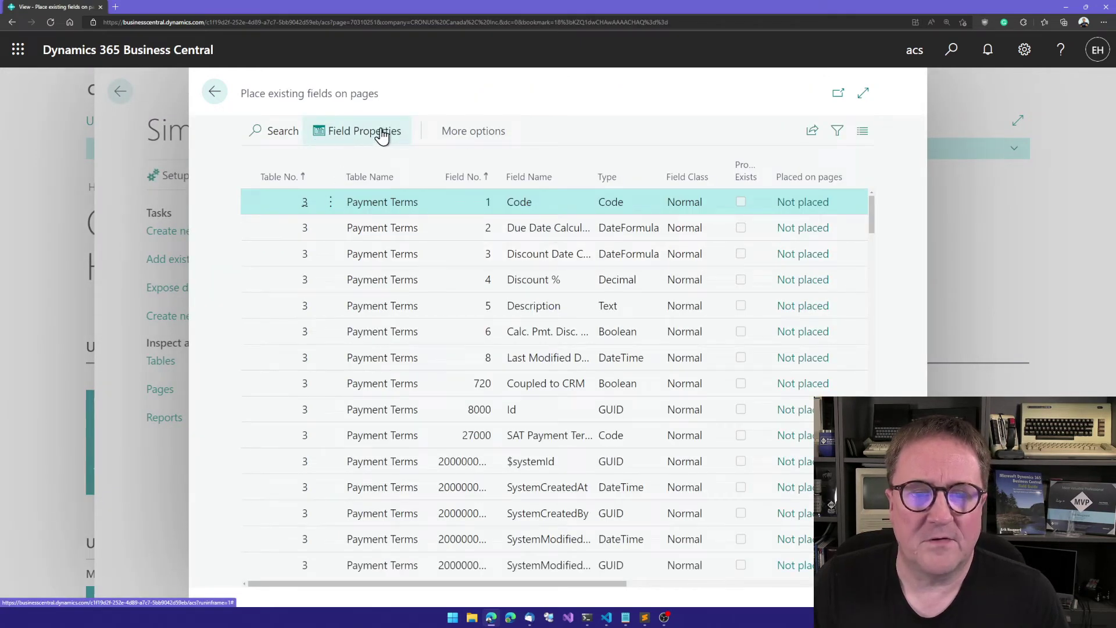
click(279, 132)
text(N)
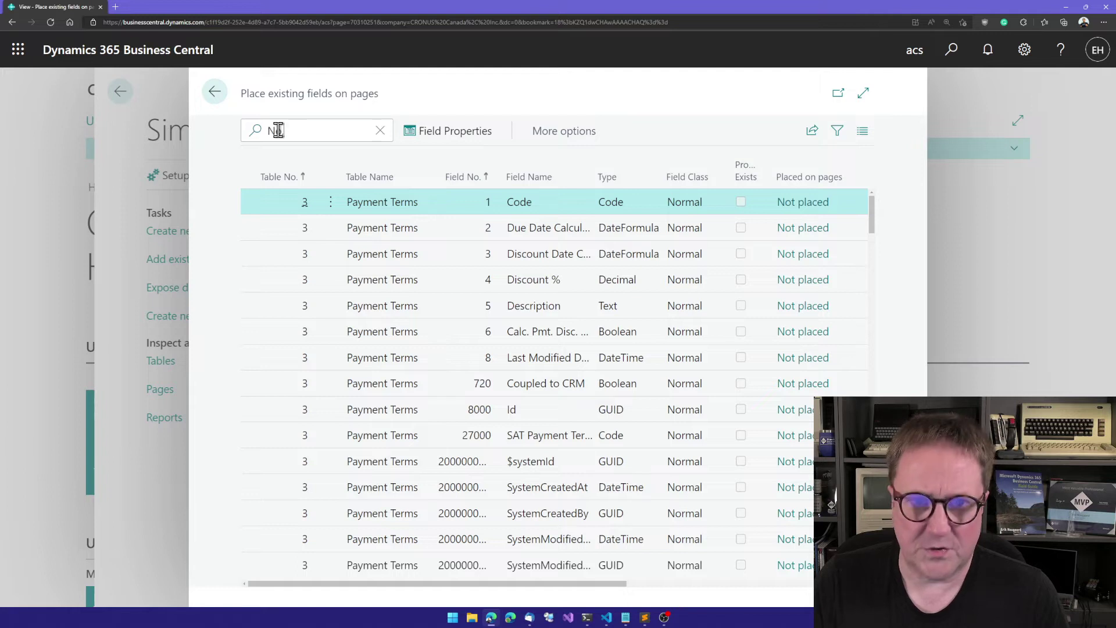
text(o. 2)
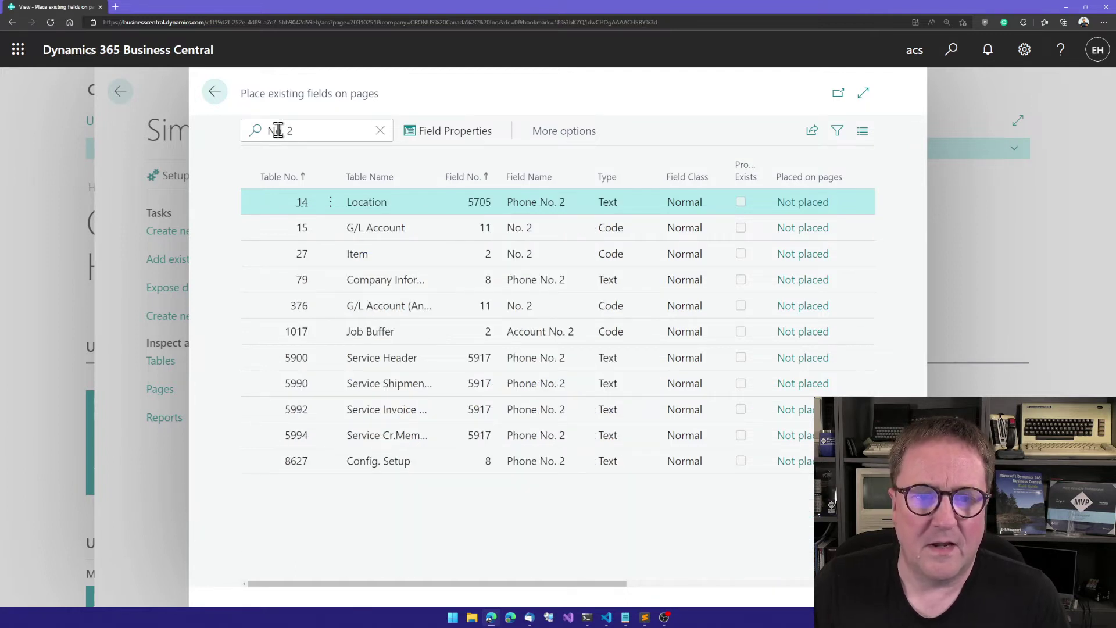
click(434, 254)
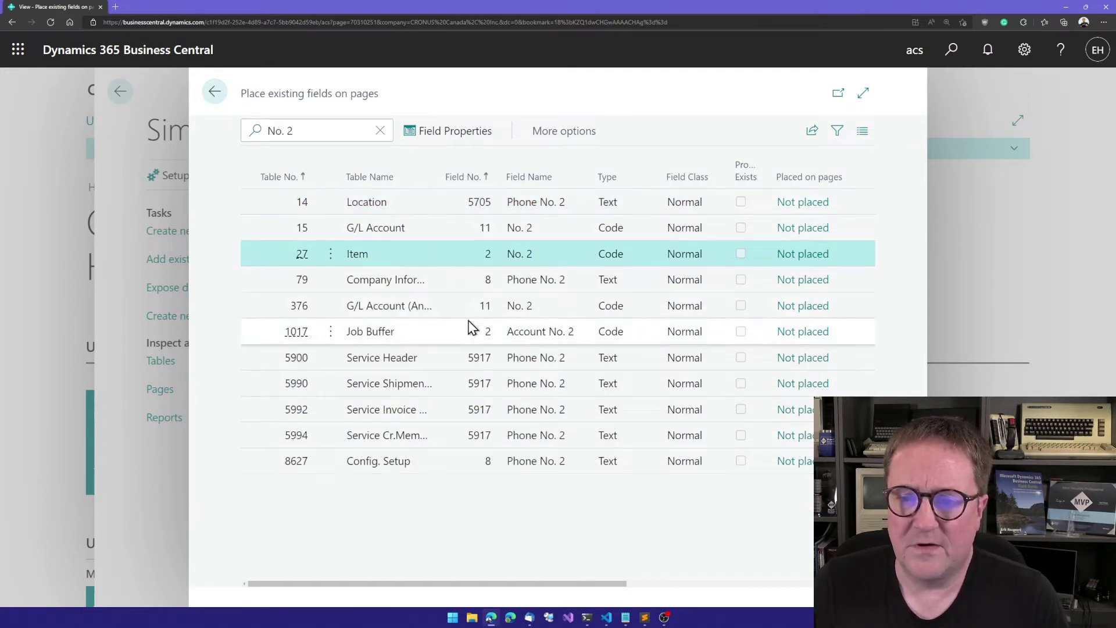
Step: Place Item No. 2 on the Item Card using AddAfter with the No. field as anchor
click(796, 256)
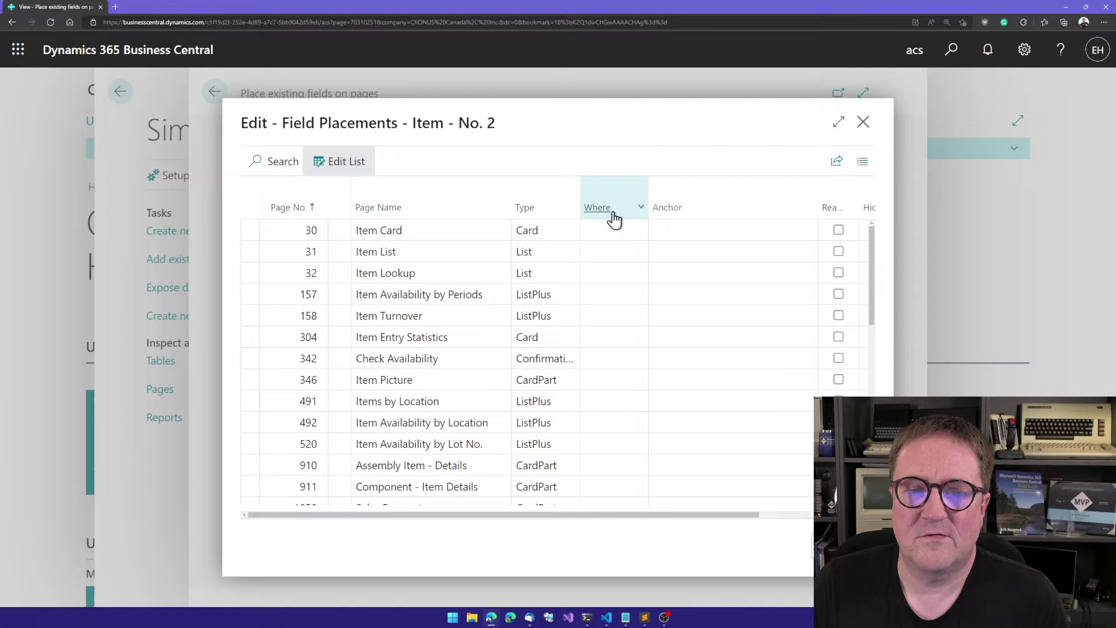
click(638, 233)
click(640, 231)
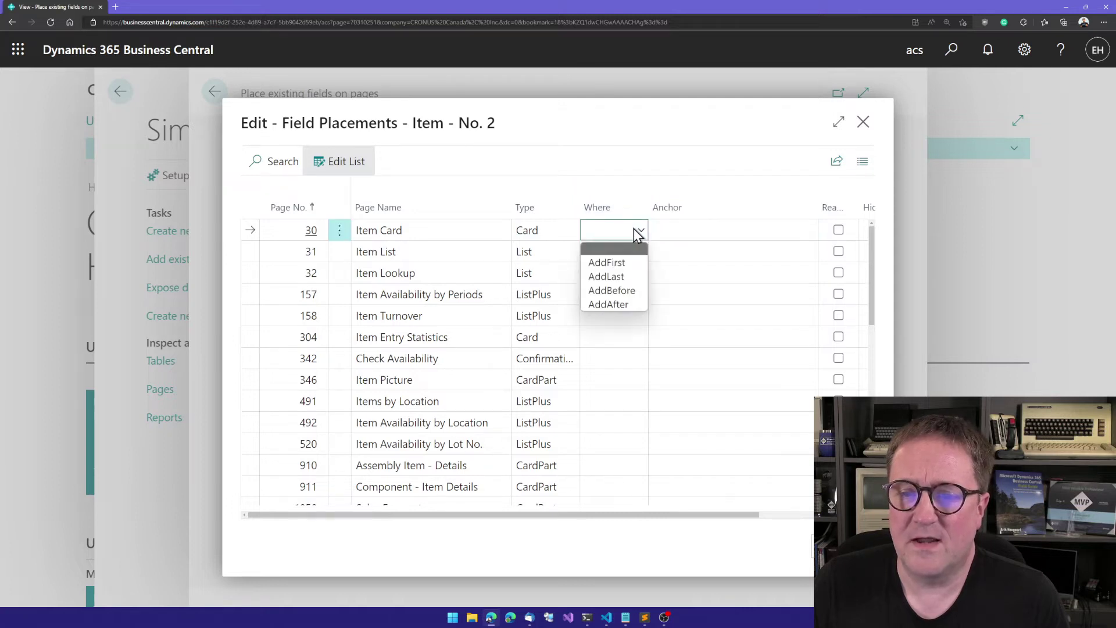
click(634, 304)
click(758, 236)
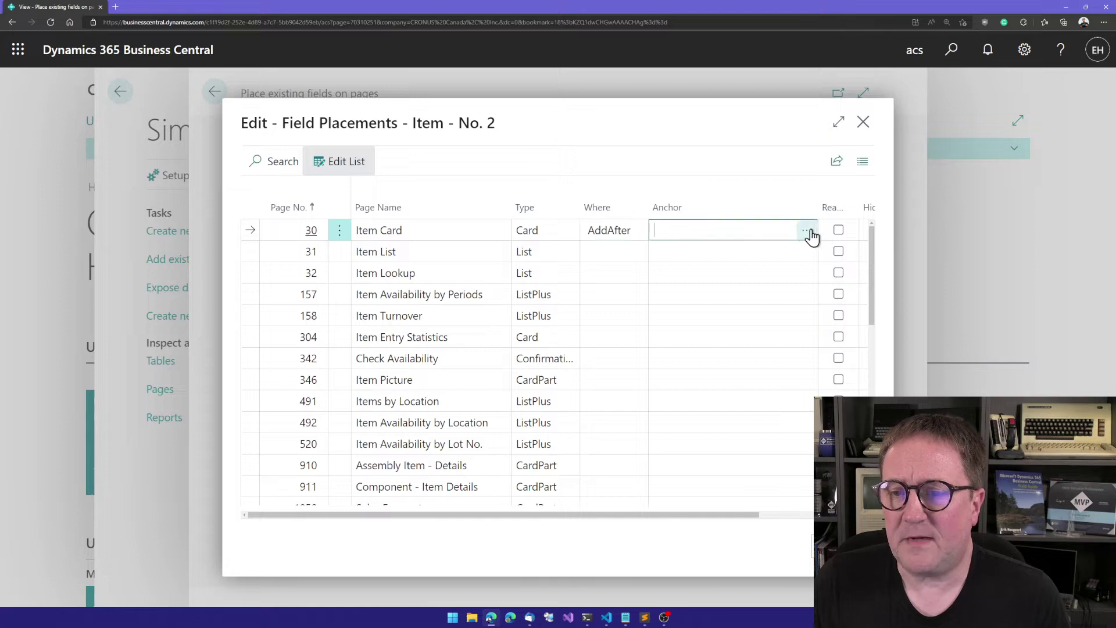
click(805, 232)
scroll(483, 375, down, 6)
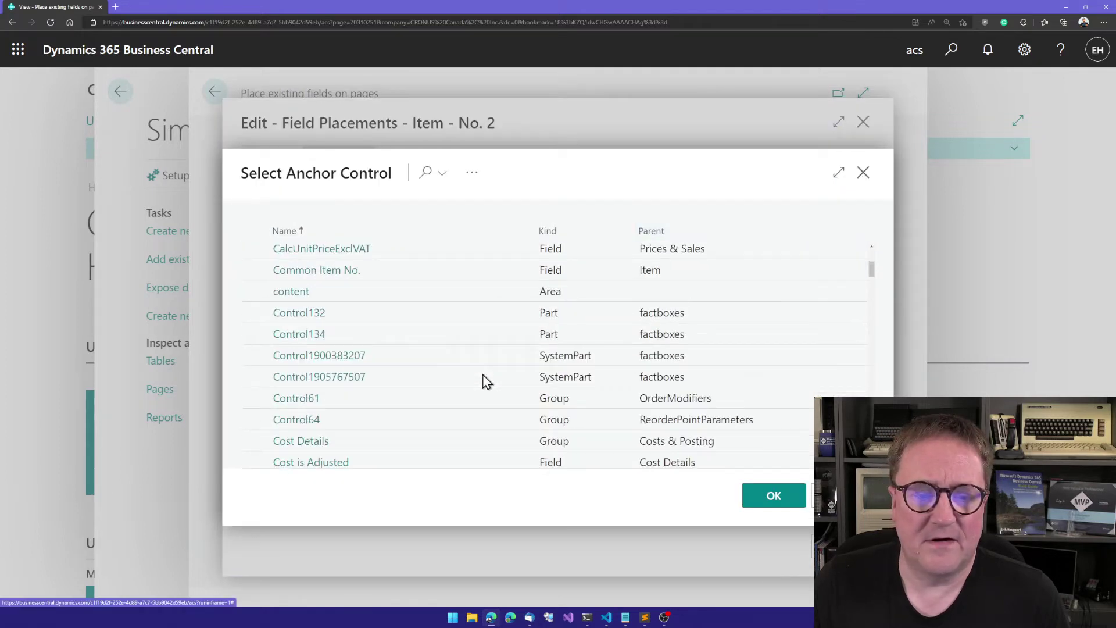
scroll(484, 375, down, 15)
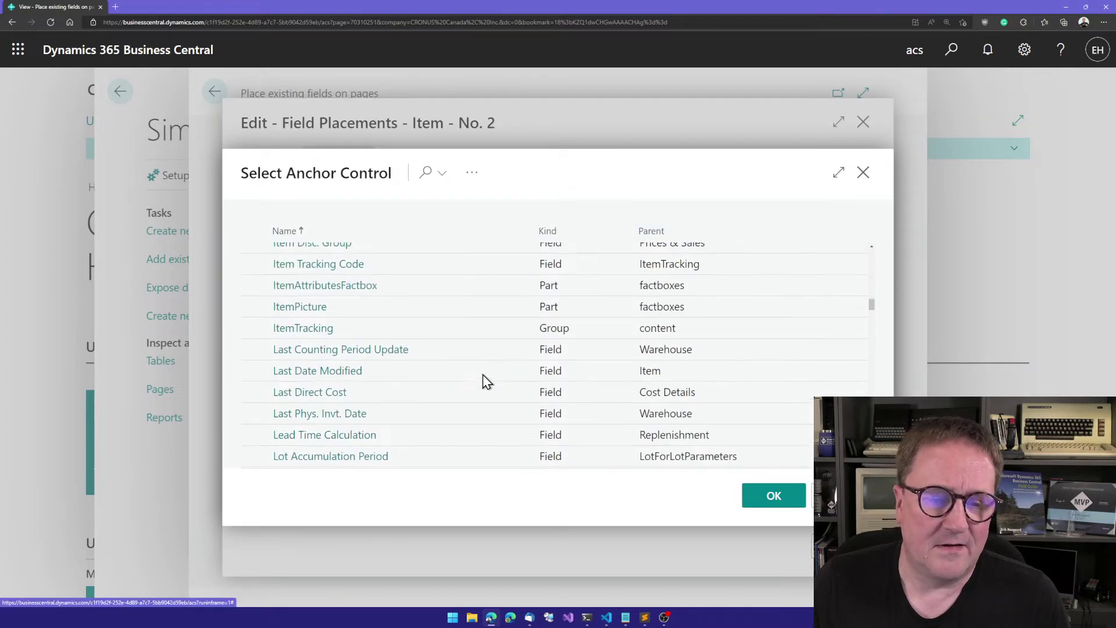
scroll(486, 382, down, 3)
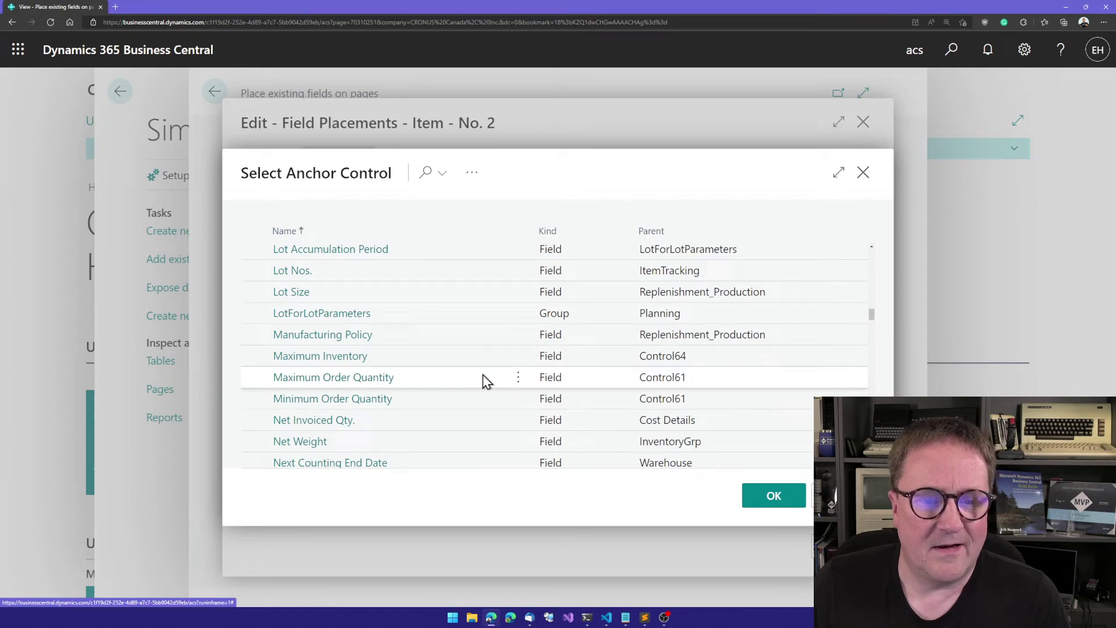
scroll(483, 377, down, 4)
click(407, 355)
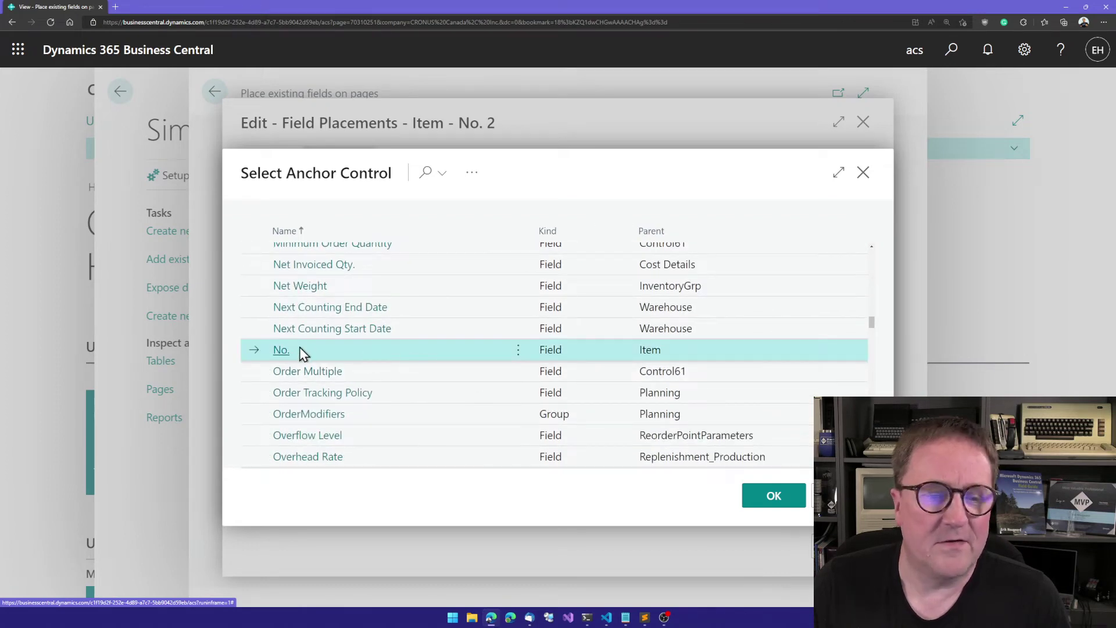
click(773, 496)
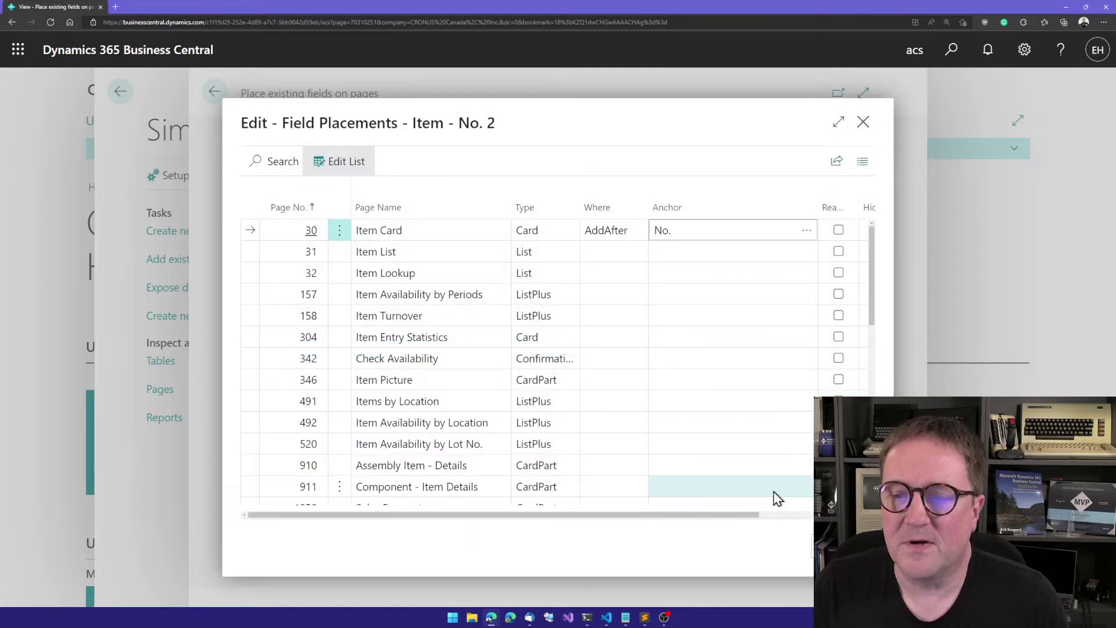
key(Escape)
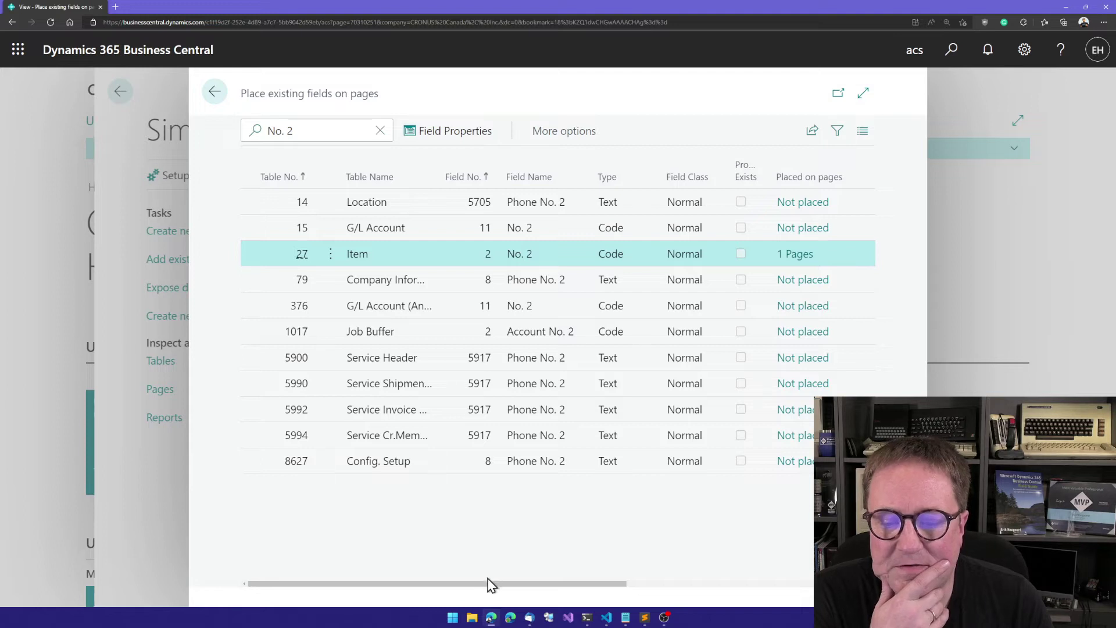
Step: Activate the transfer of Item No. 2 to Sales Line, creating a No. 2 field there
drag(483, 583, 585, 603)
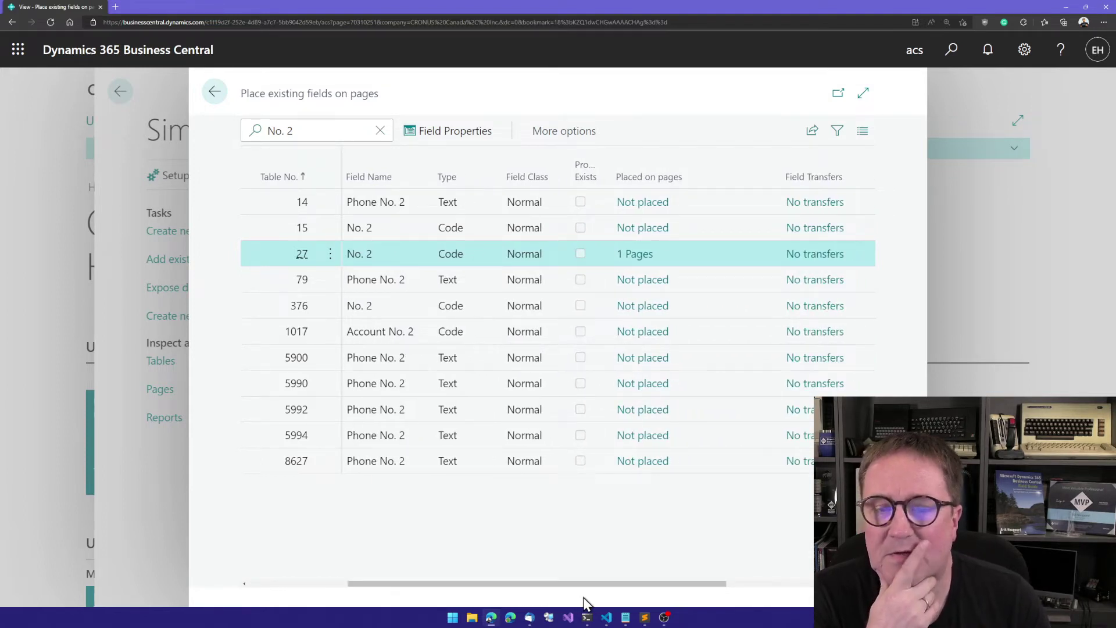
click(801, 259)
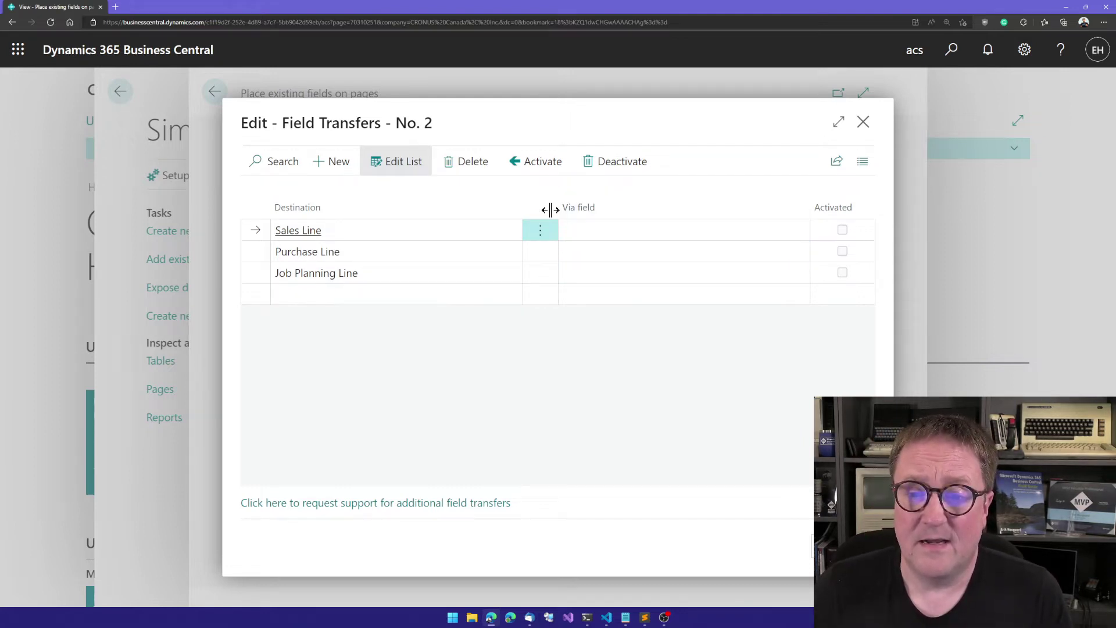
click(546, 164)
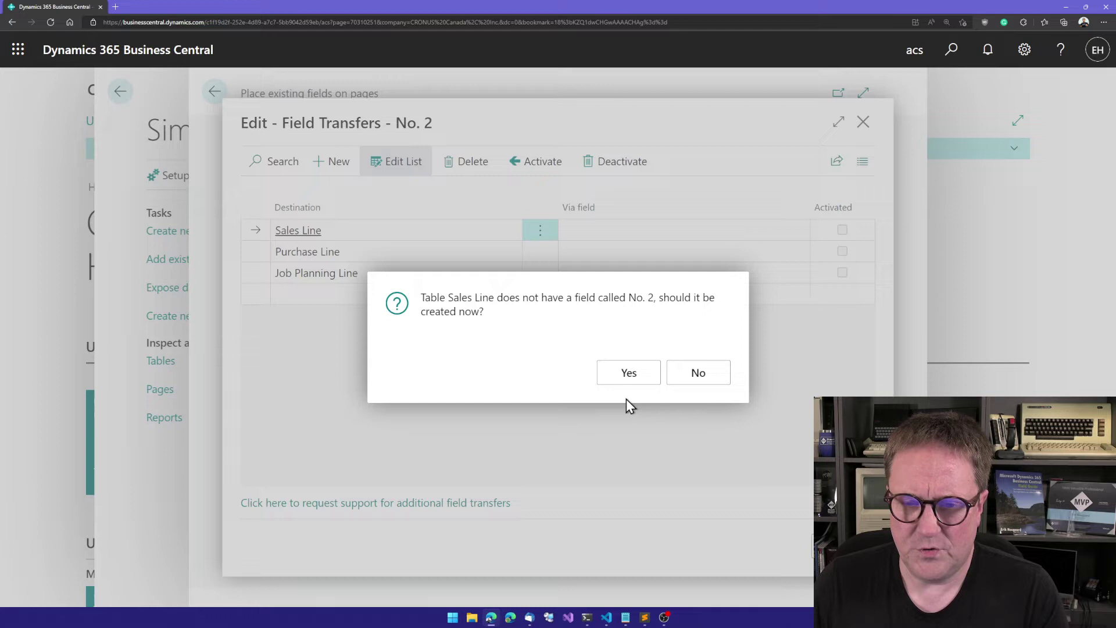
click(630, 377)
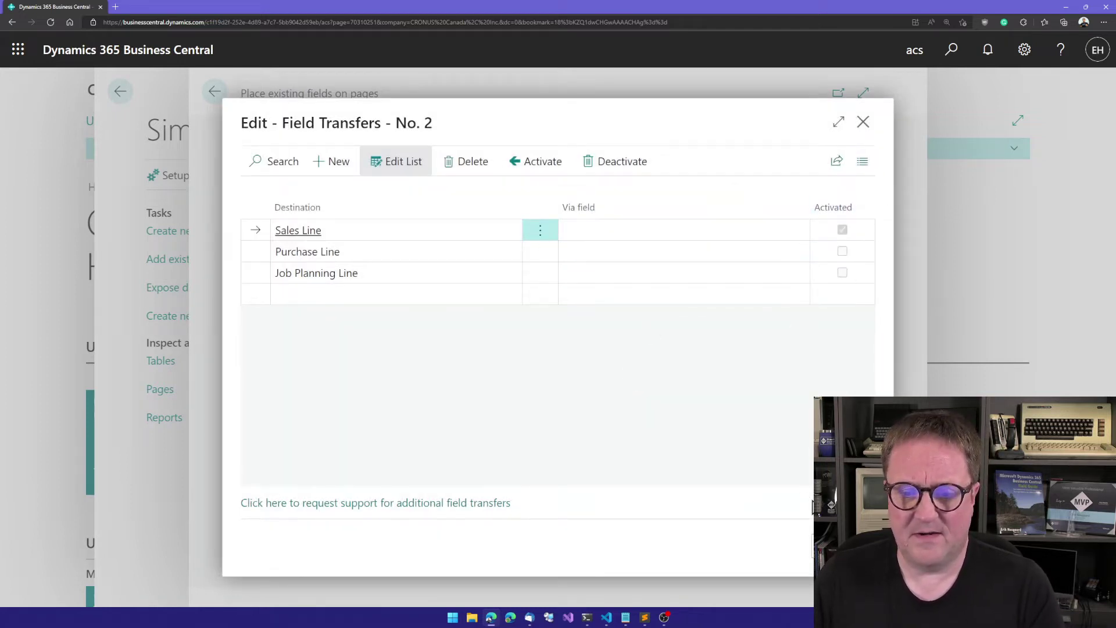
key(Escape)
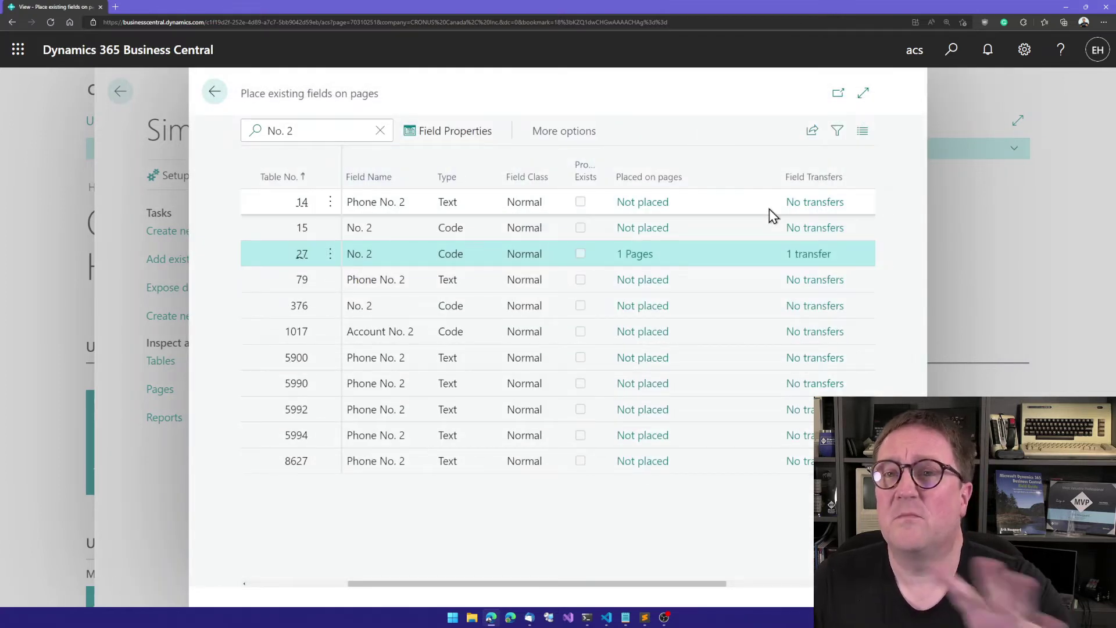
Step: Change the caption of new Sales Line field 78430 No_2 to 'No. 2' in Create Fields
click(214, 92)
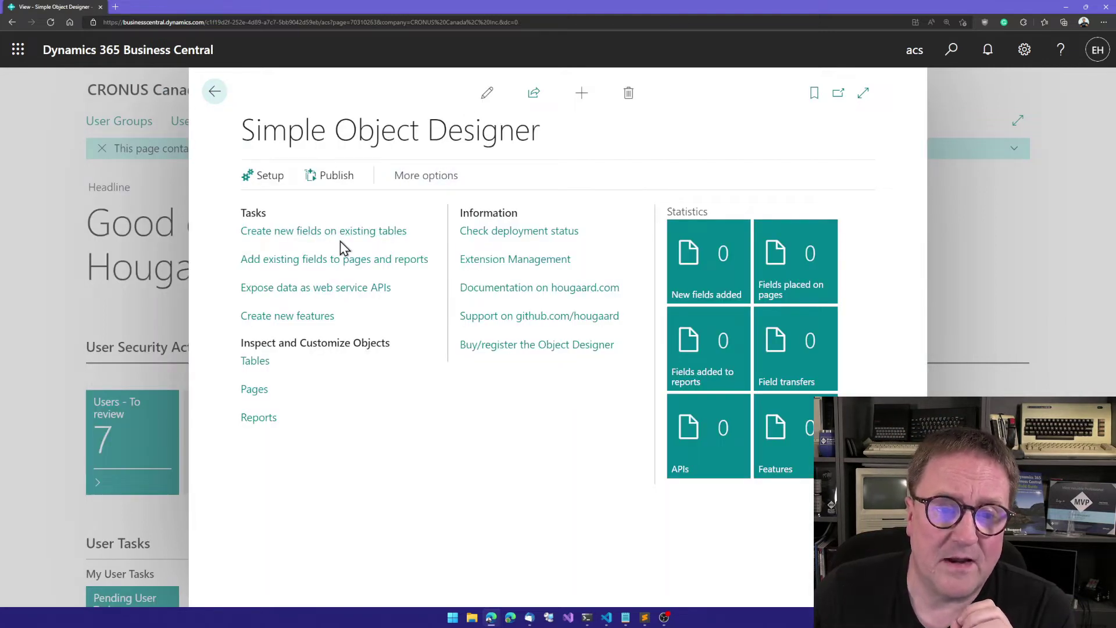
click(315, 235)
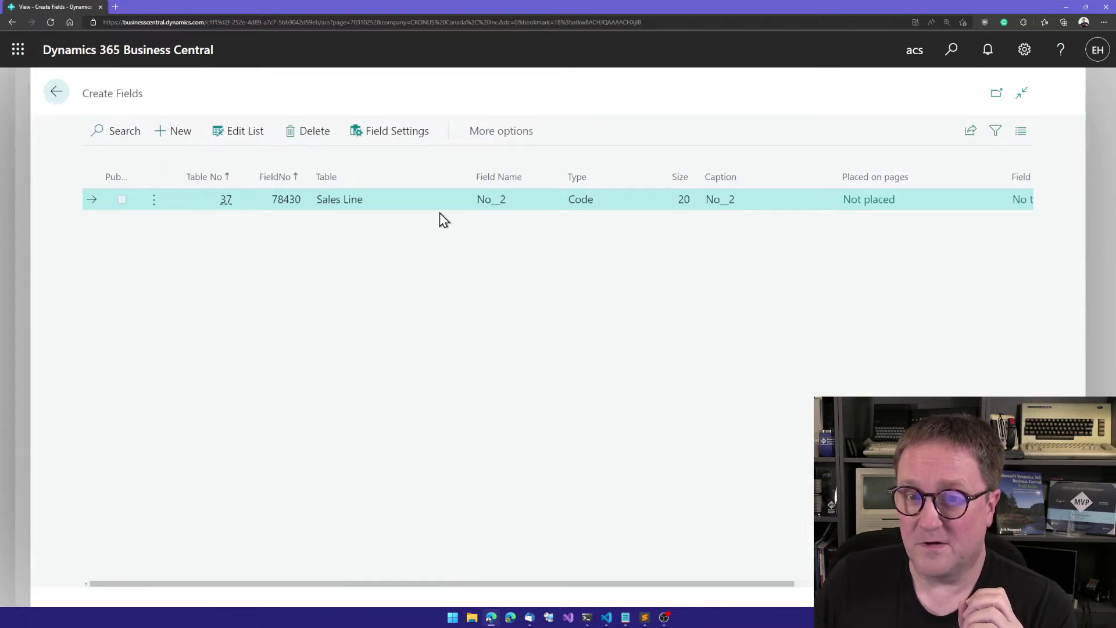
click(242, 135)
click(727, 198)
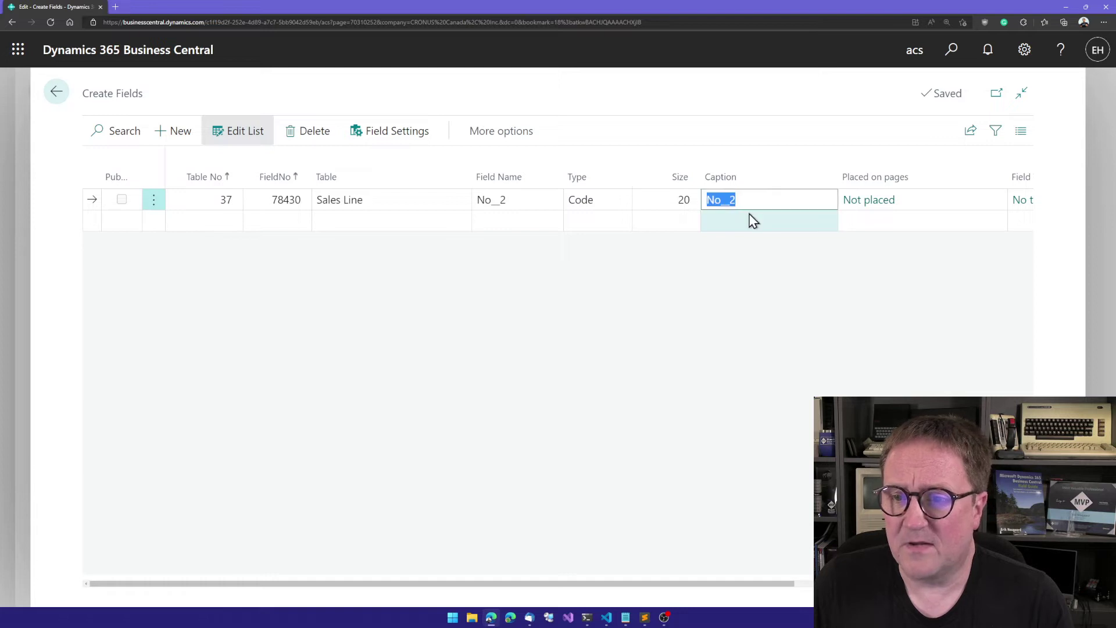
key(Tab)
key(shift+Tab)
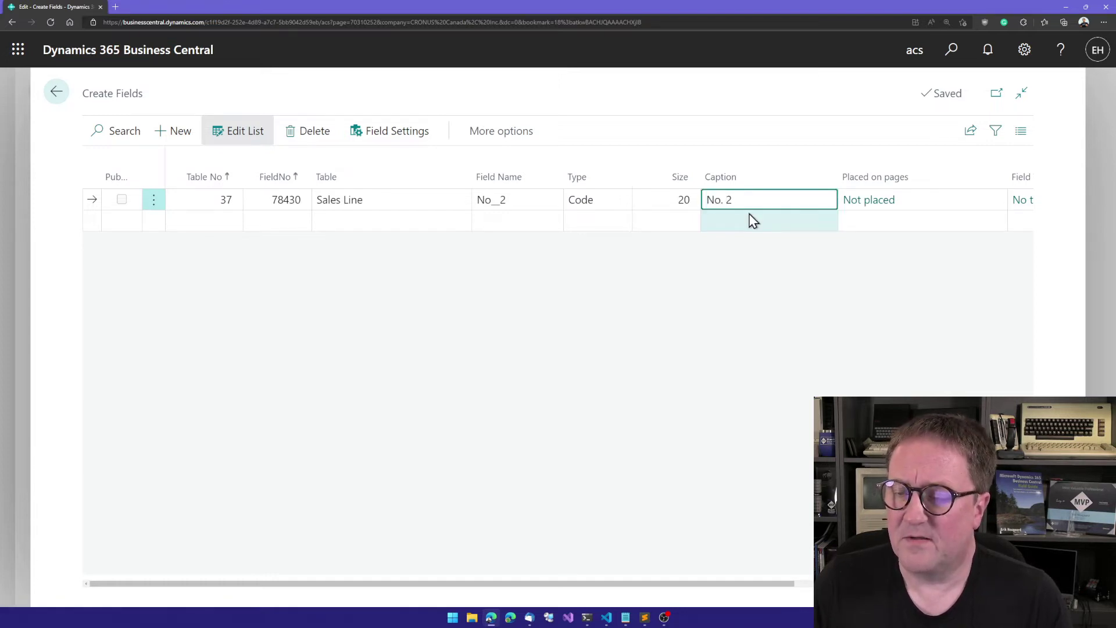
Step: Place Sales Line No_2 on Sales Order Subform (page 46) using AddAfter, anchored on No
click(869, 200)
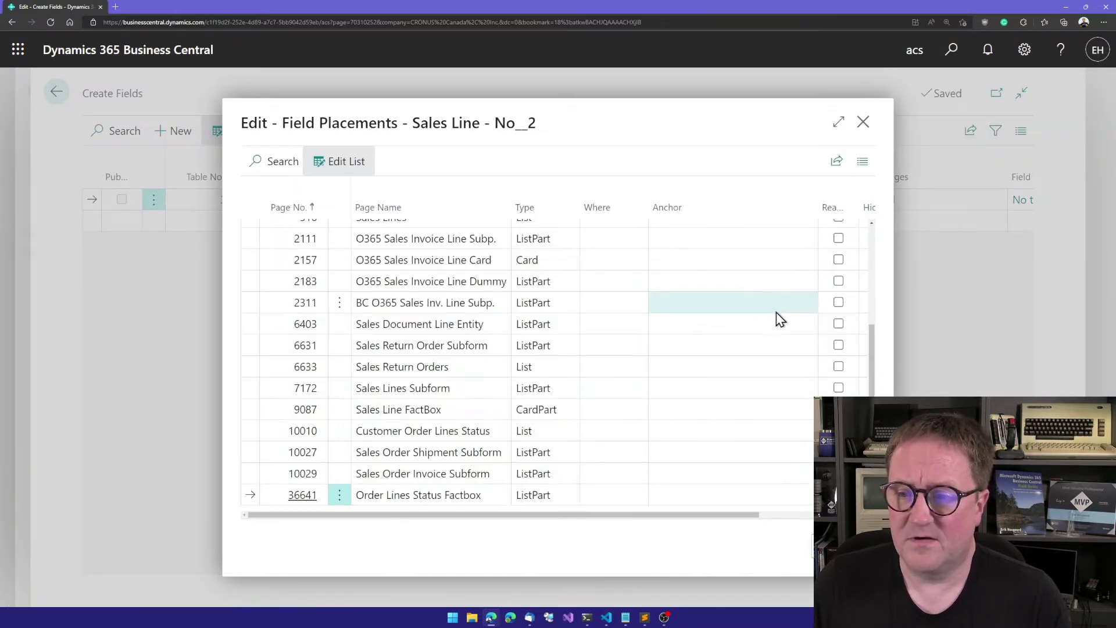
scroll(680, 306, up, 3)
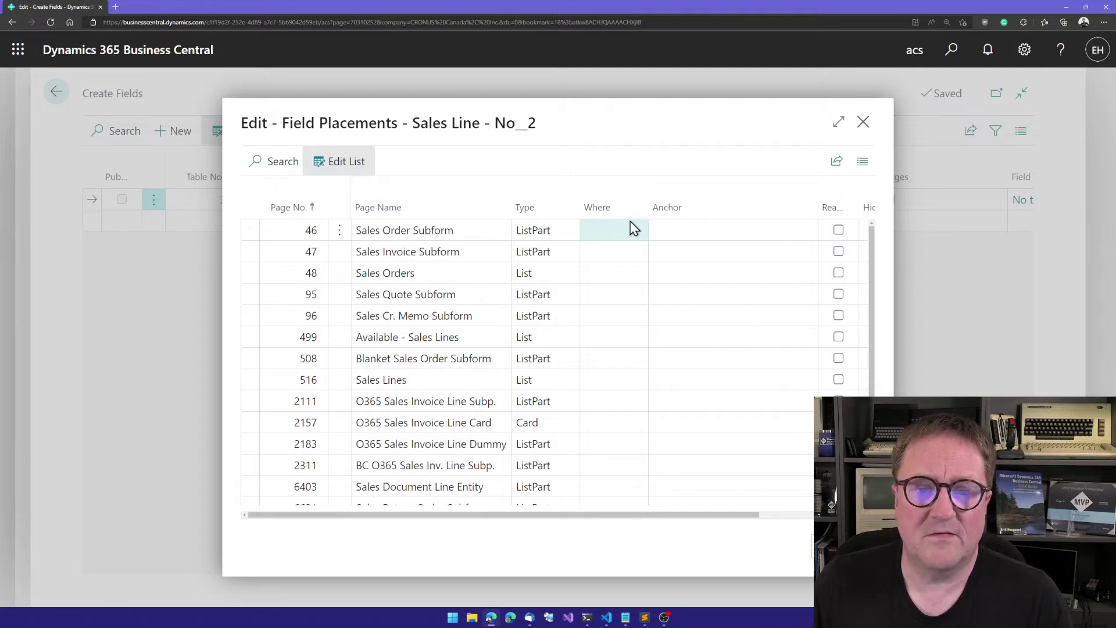
click(627, 236)
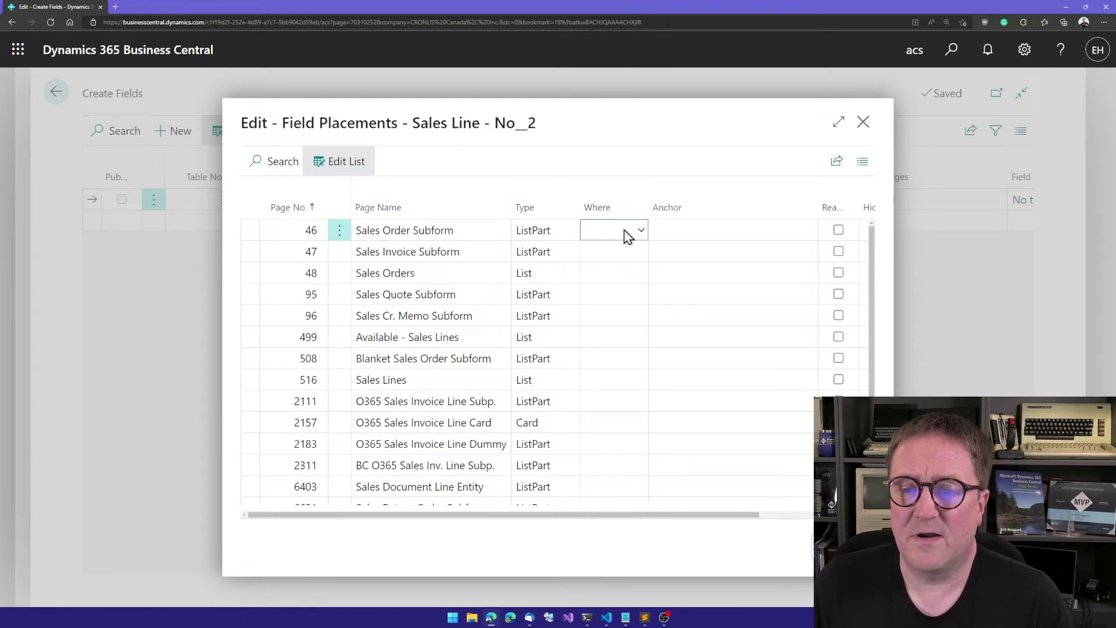
click(627, 236)
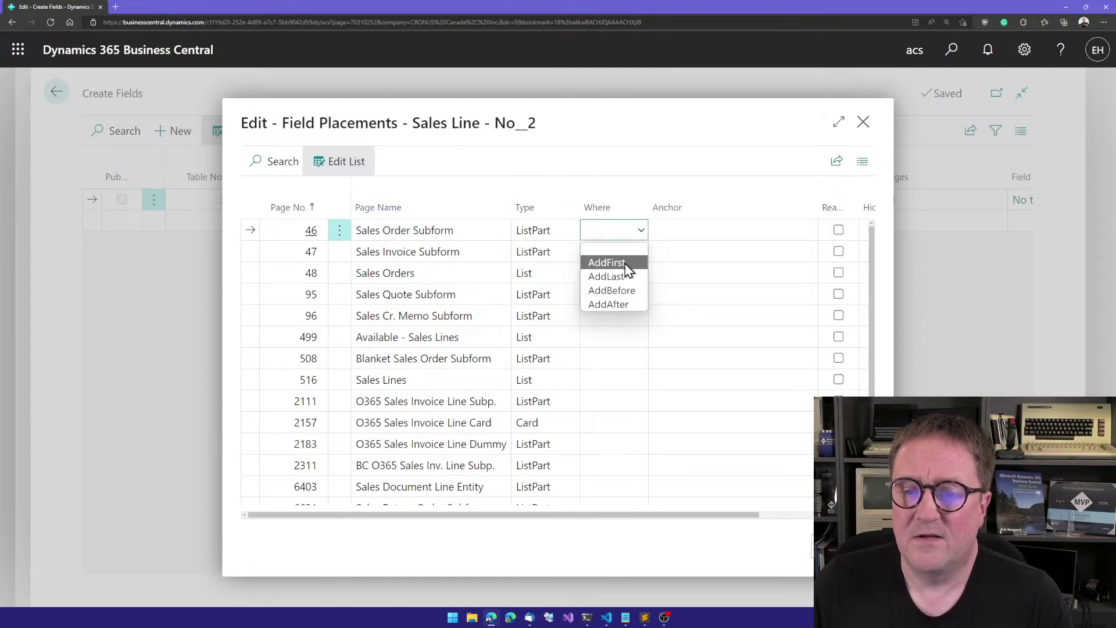
click(633, 306)
click(773, 233)
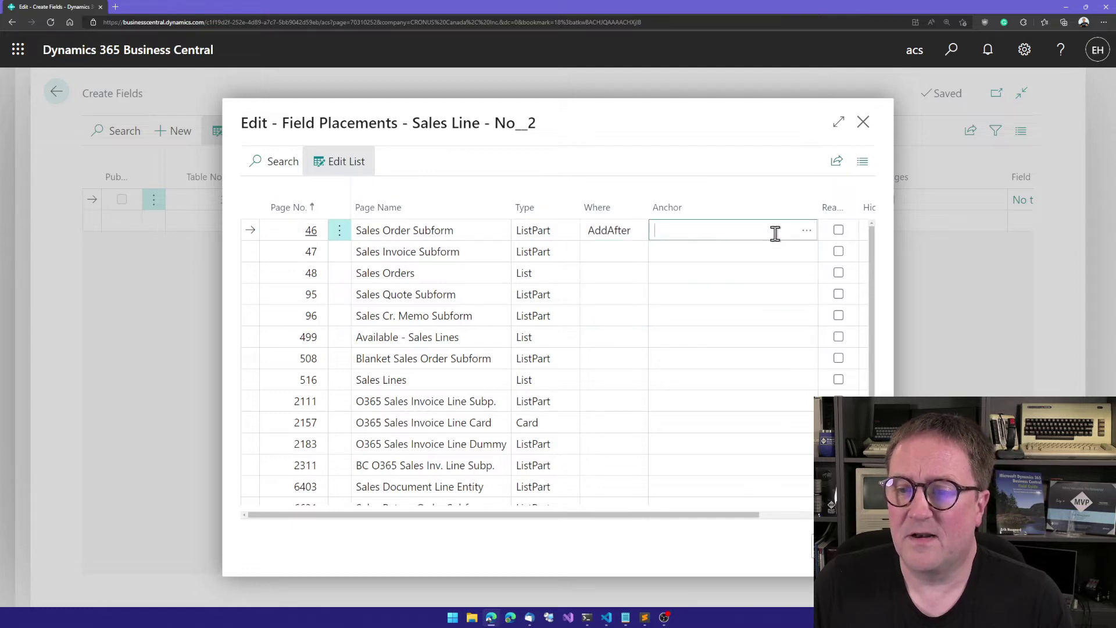
click(808, 233)
scroll(469, 356, down, 3)
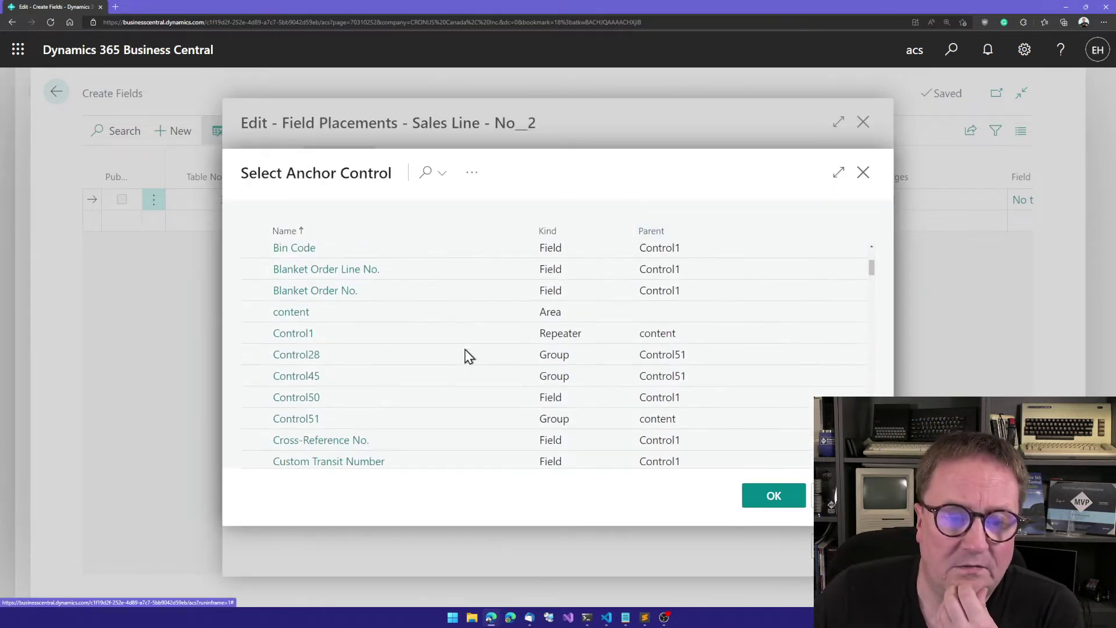
scroll(469, 356, down, 15)
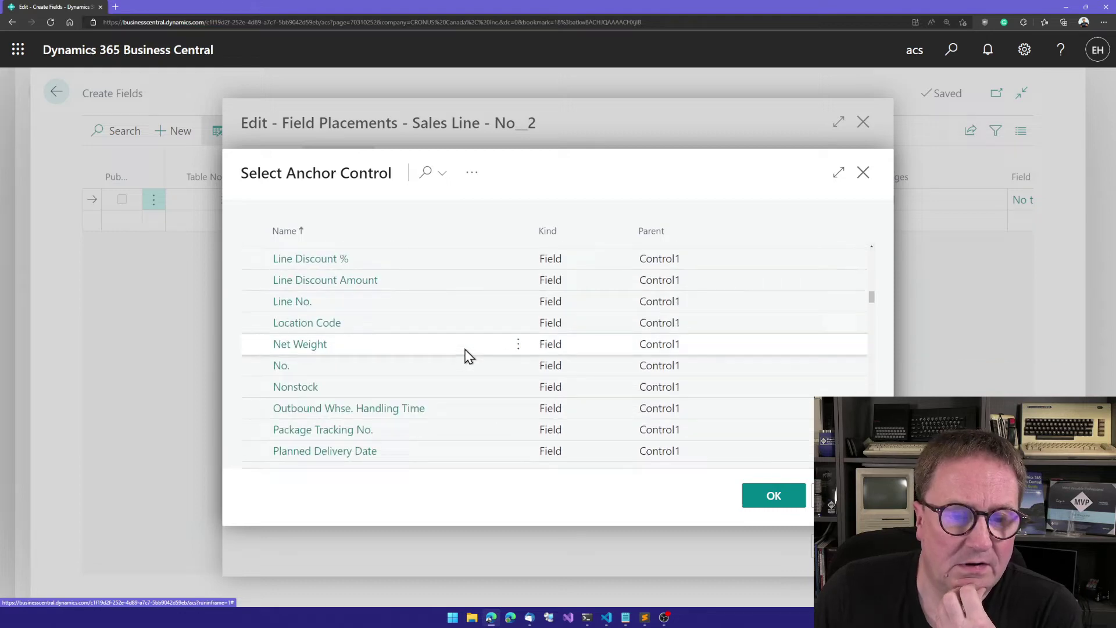
click(449, 366)
click(773, 498)
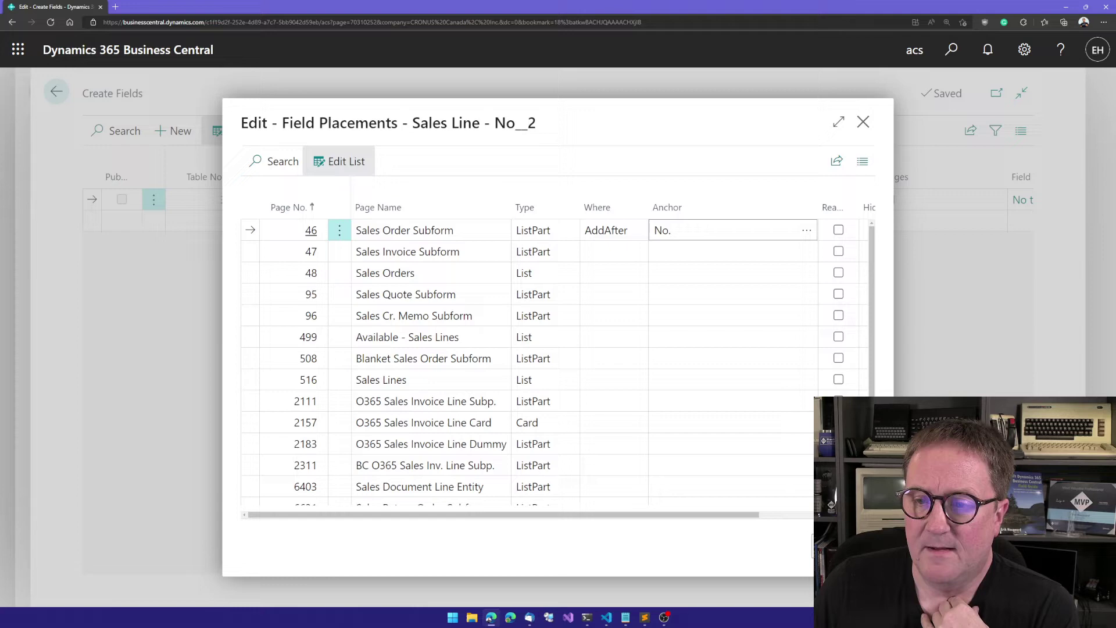
key(Escape)
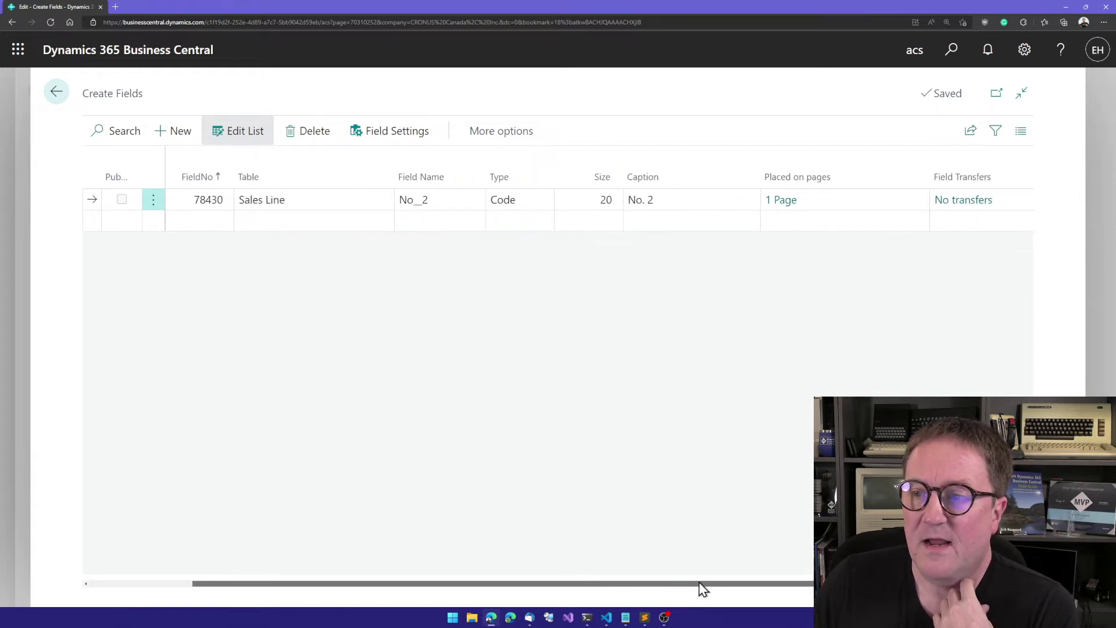
drag(703, 589, 749, 584)
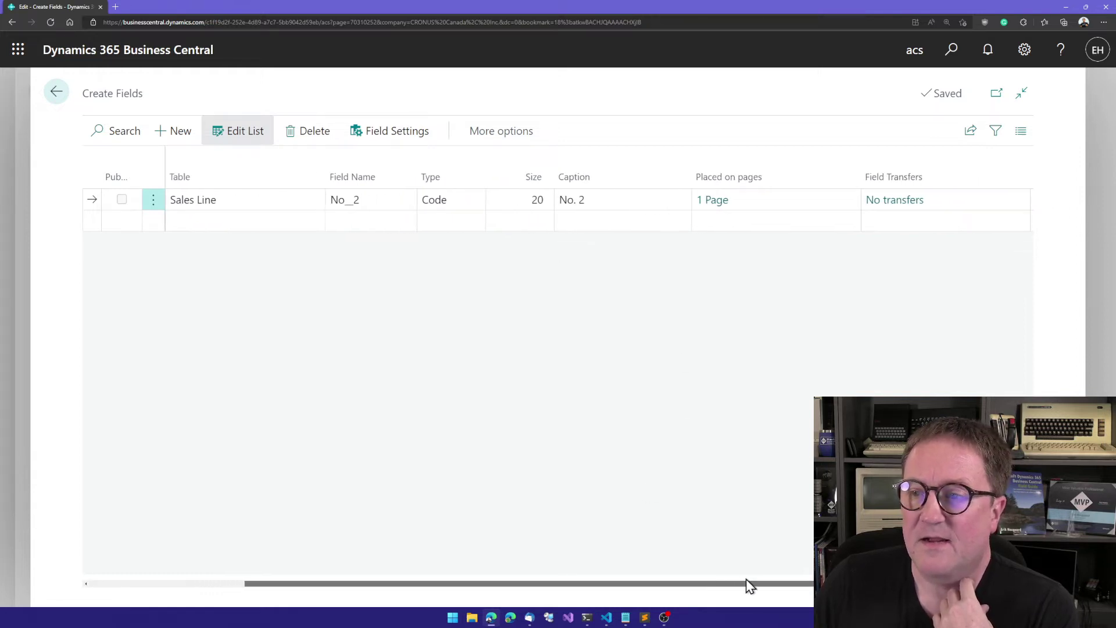
click(895, 209)
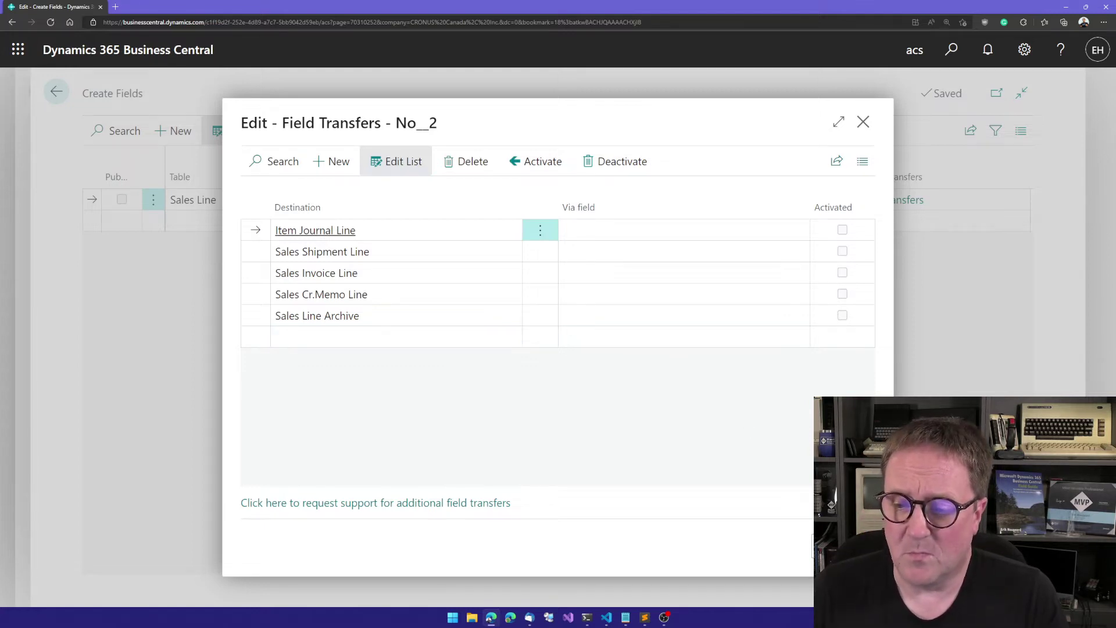
key(Escape)
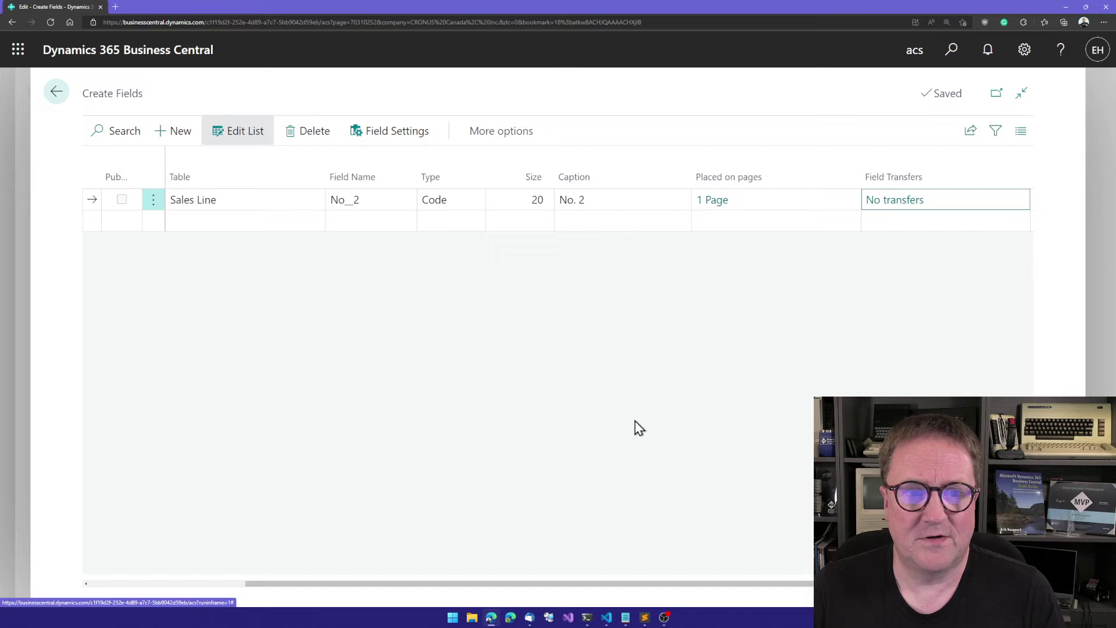
Step: Build the extension and publish it directly to this environment
key(Escape)
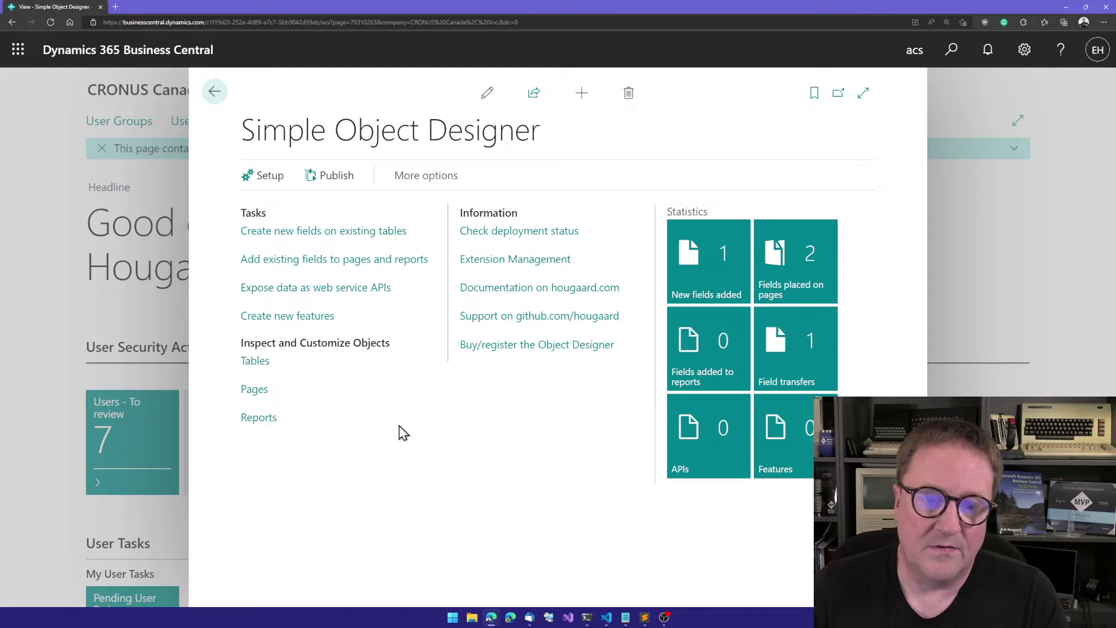
click(334, 178)
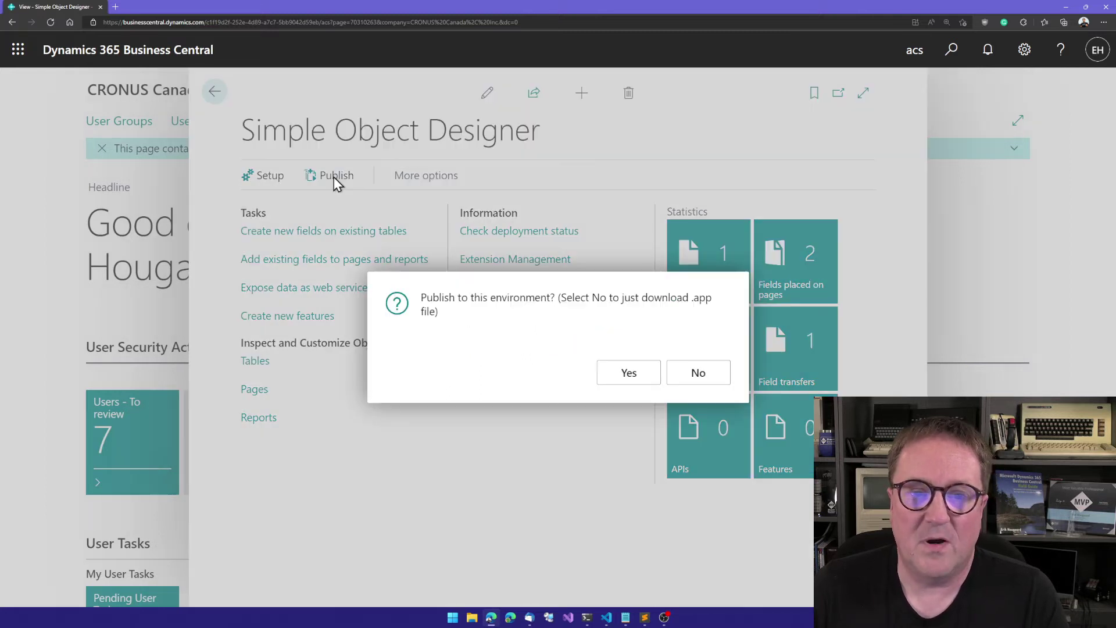
click(628, 376)
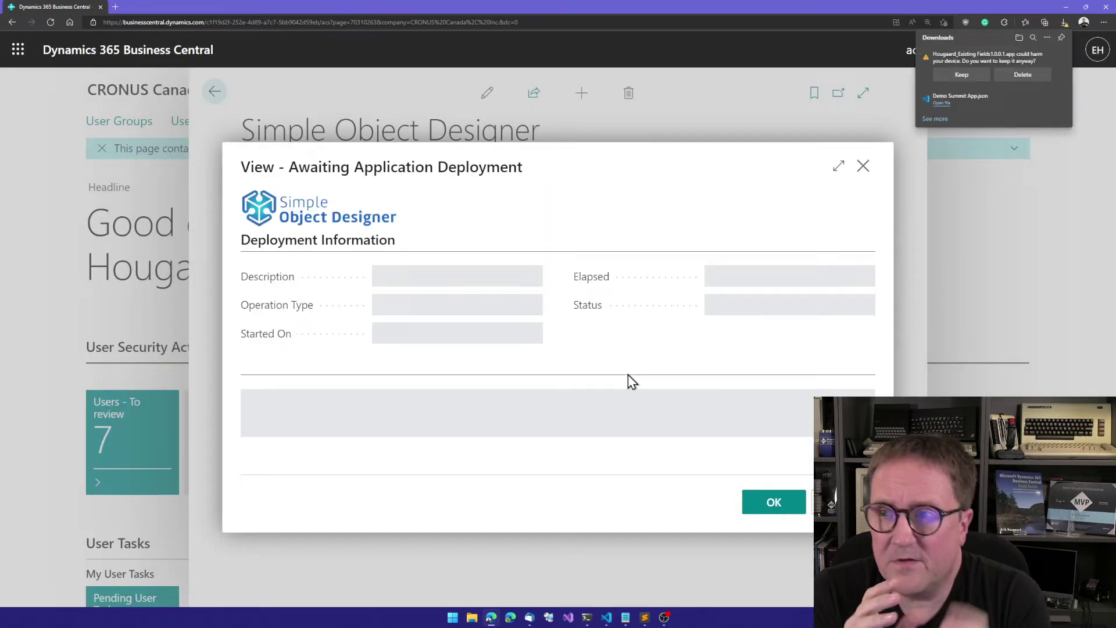
Step: Keep the downloaded extension app file and wait for the 'Existing Fields' deployment to complete
click(962, 75)
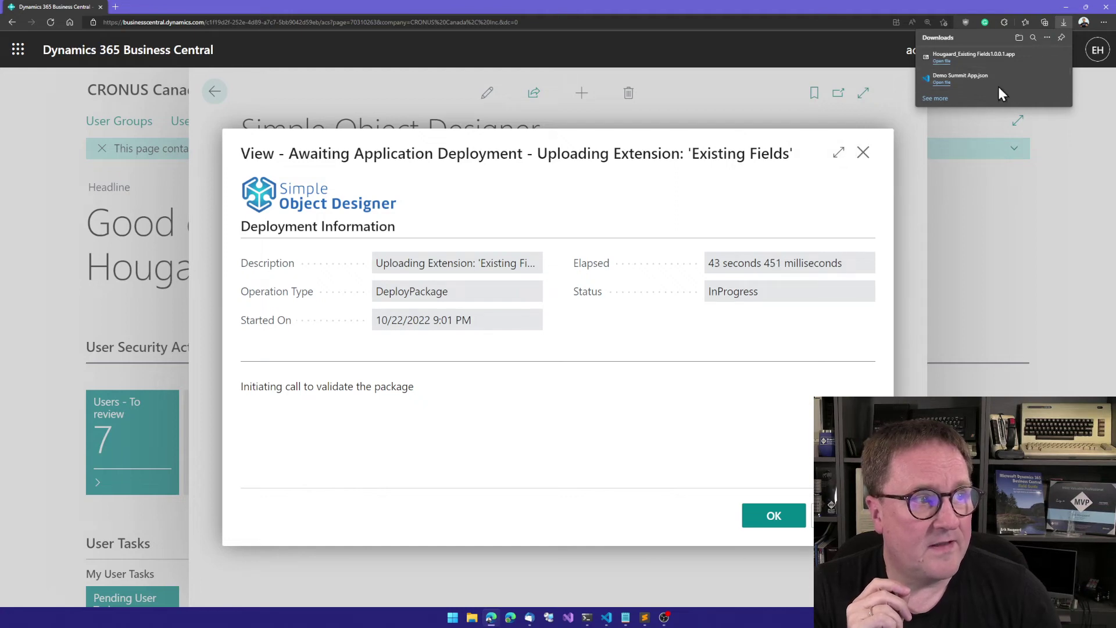
click(1065, 23)
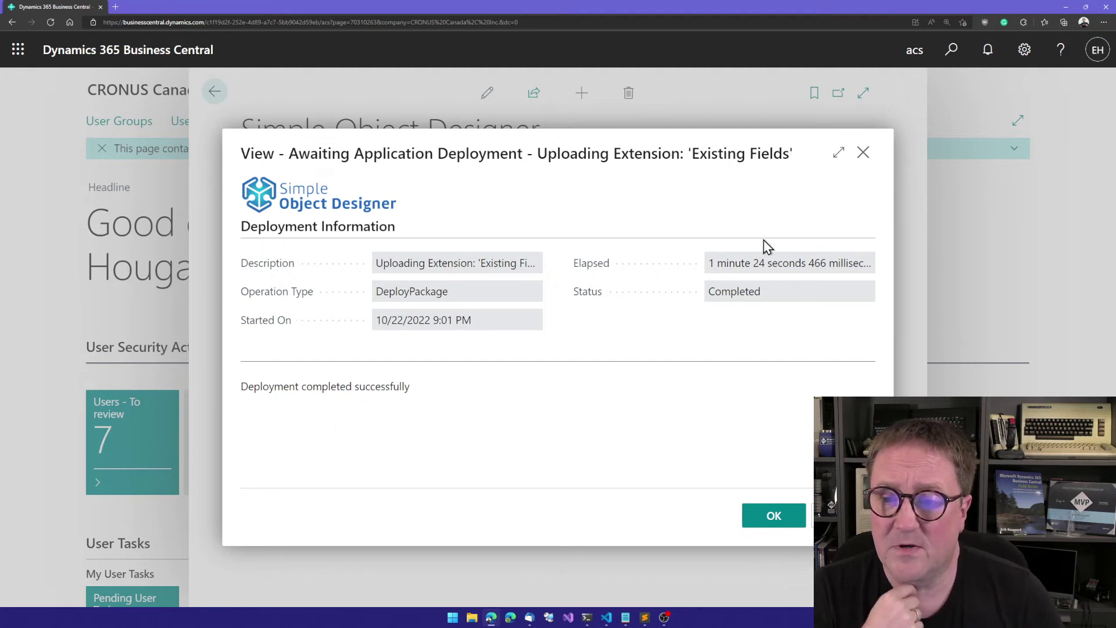
Step: Close the deployment window, then set ATHENS Desk's No. 2 to X7 on its Item Card
click(777, 518)
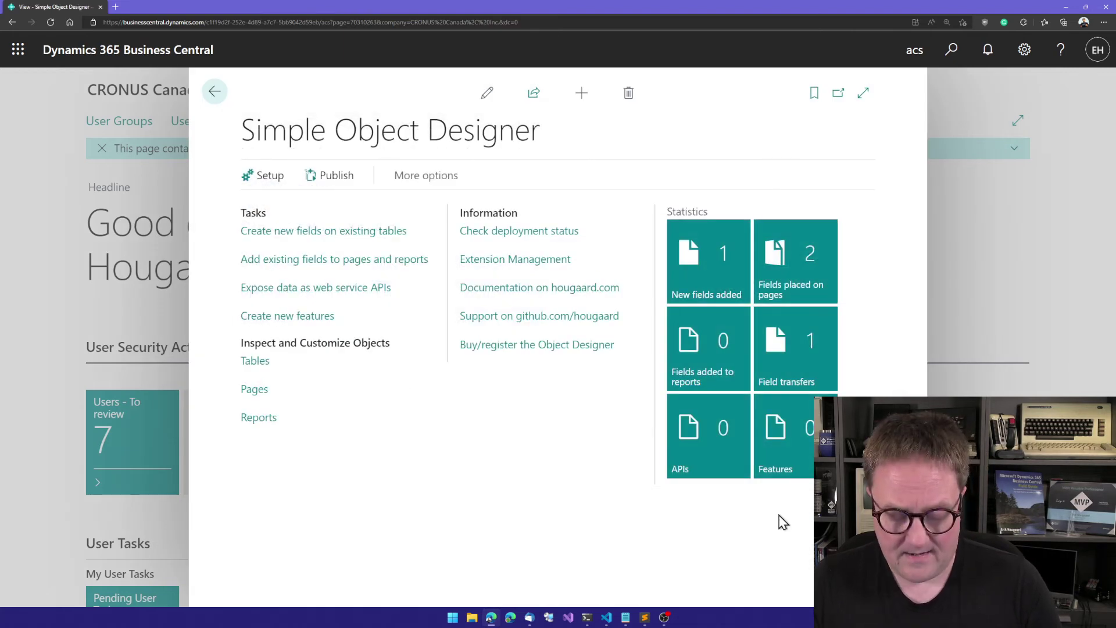
key(alt+q)
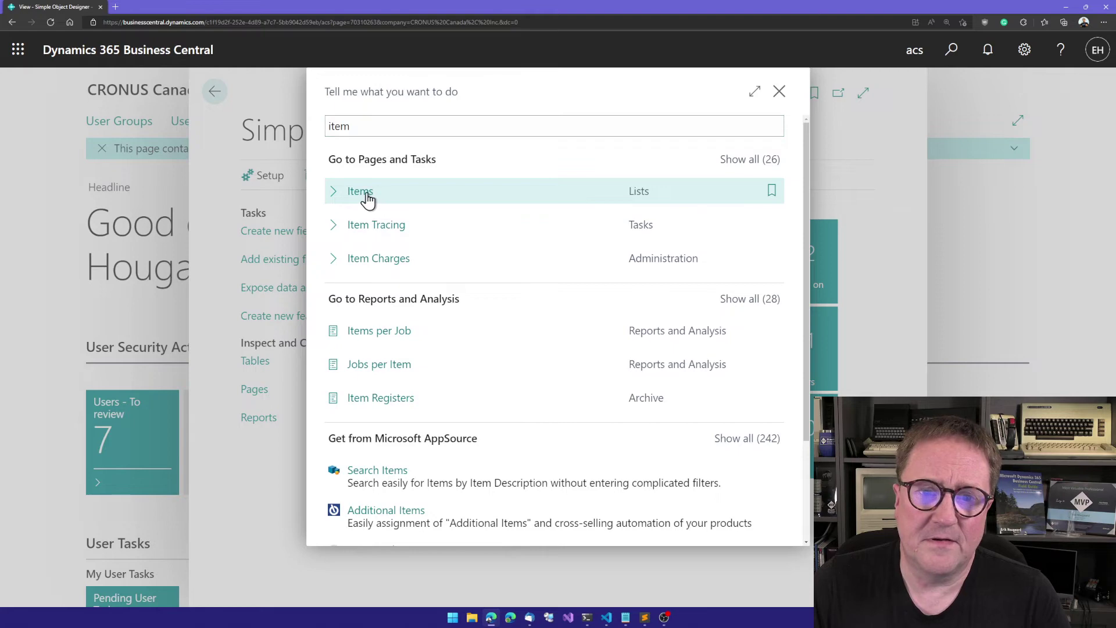
click(367, 199)
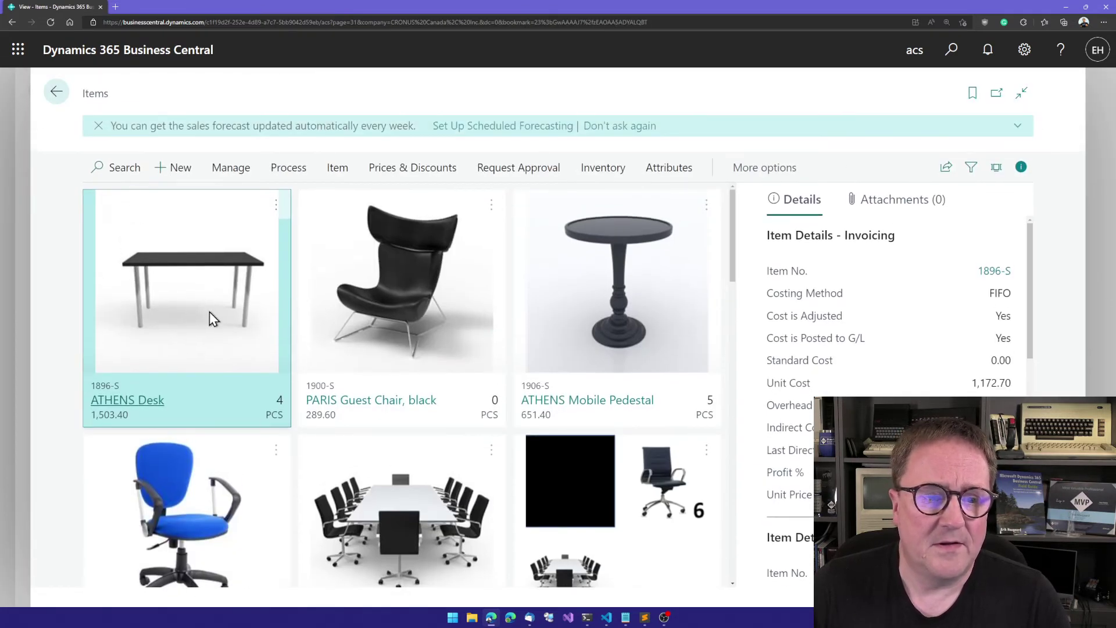
click(146, 401)
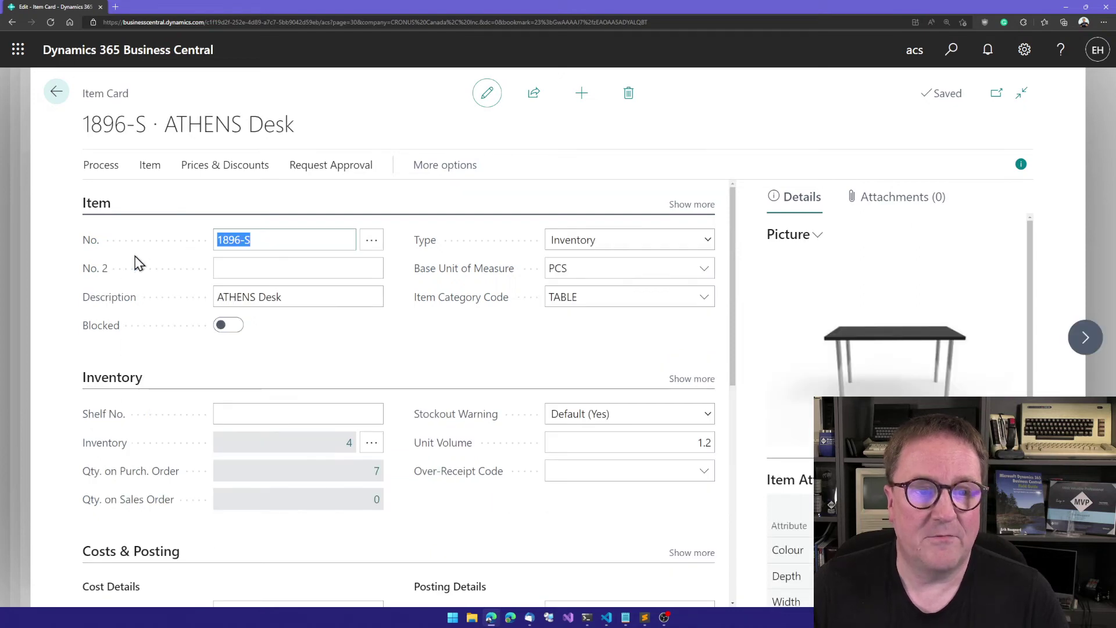
click(245, 268)
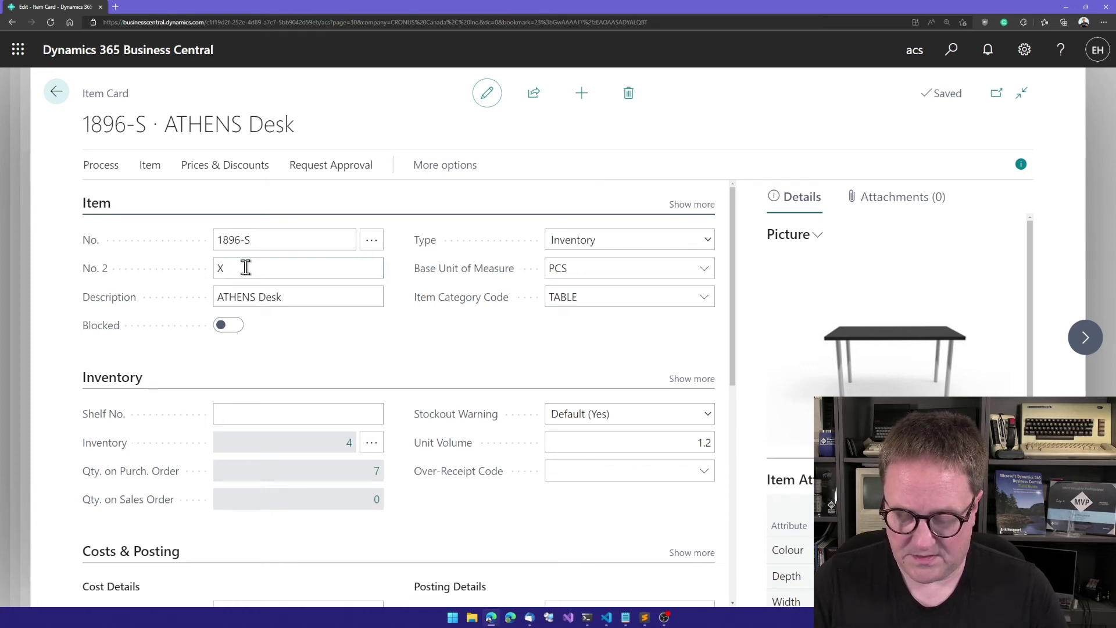
key(Tab)
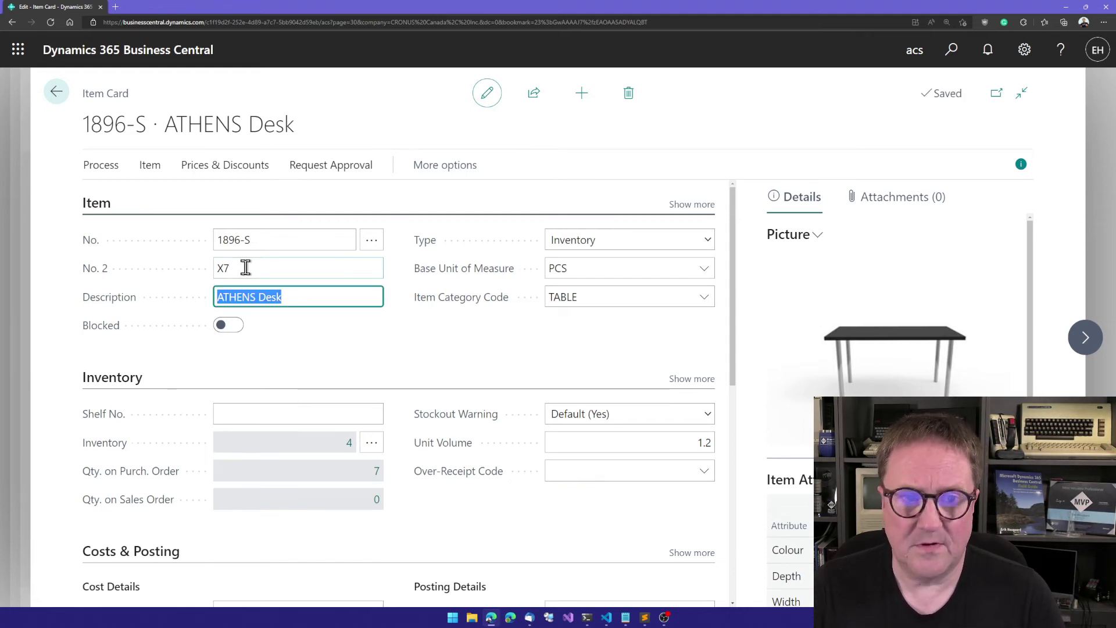
key(Escape)
Step: Open the Sales Orders list and go to the School of Fine Art order
key(alt+q)
text(sales )
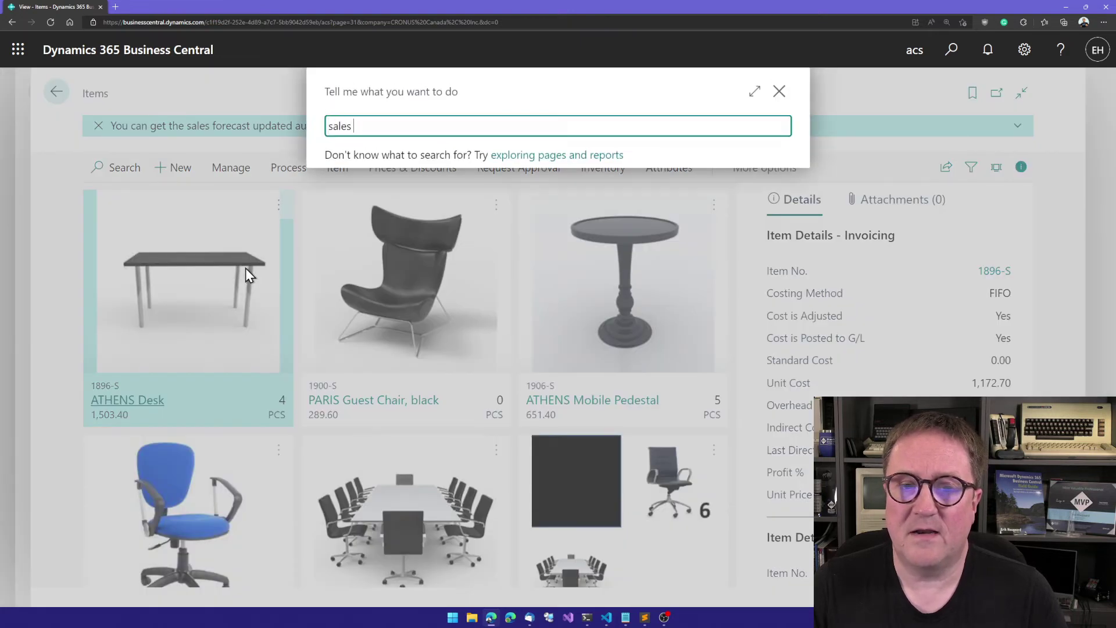
text(ore)
text(er)
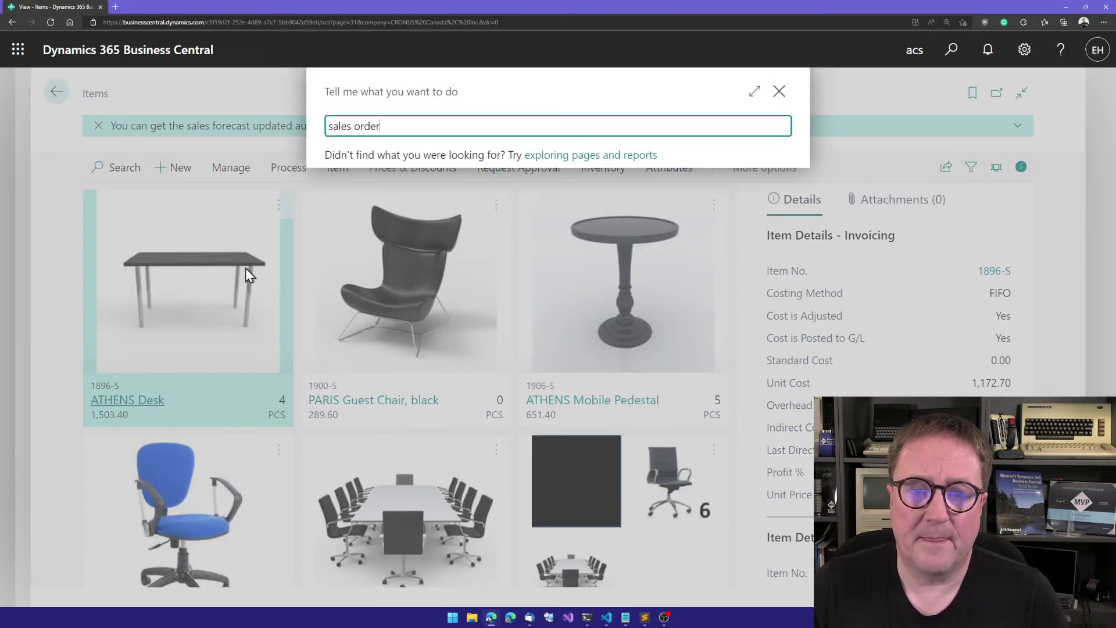
click(393, 352)
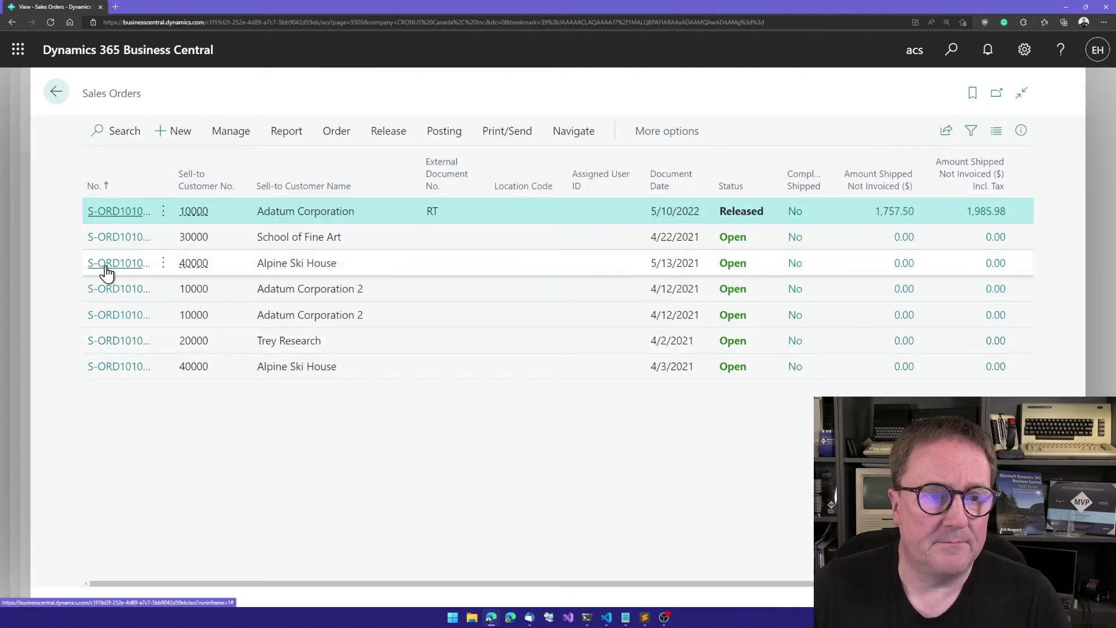
click(119, 211)
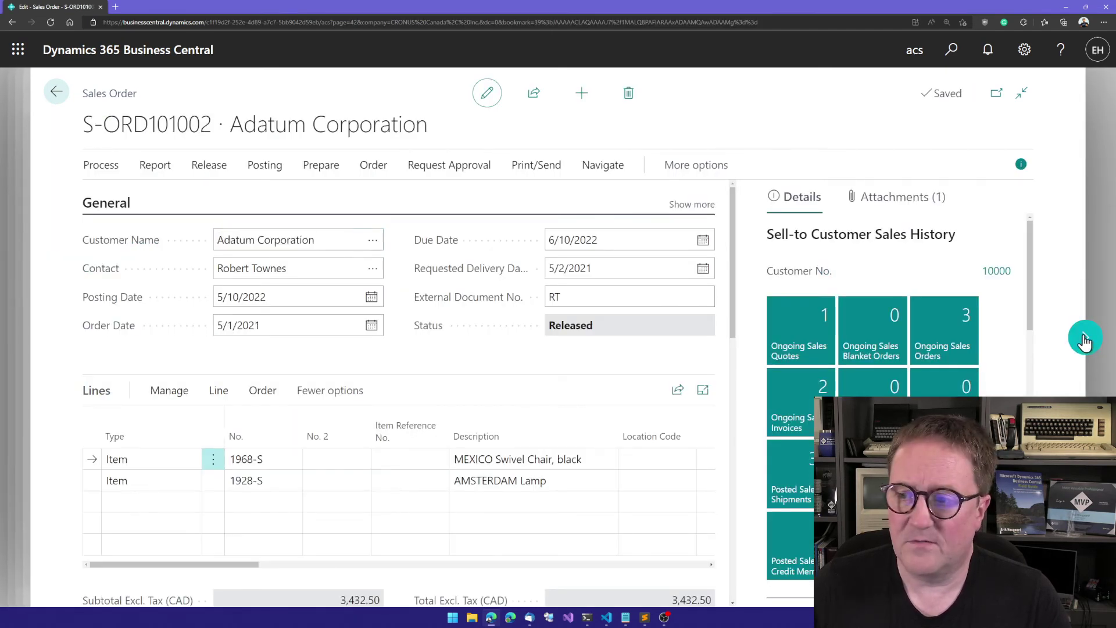
click(1085, 339)
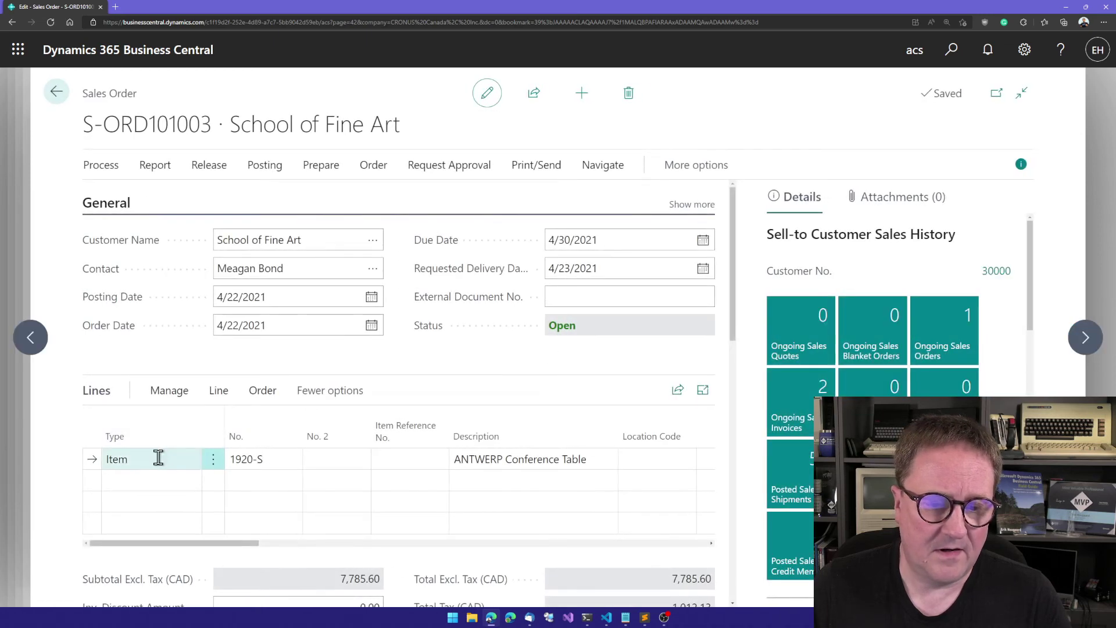
Step: Add an Item line for 1896-S ATHENS Desk, whose No. 2 shows X7
click(152, 486)
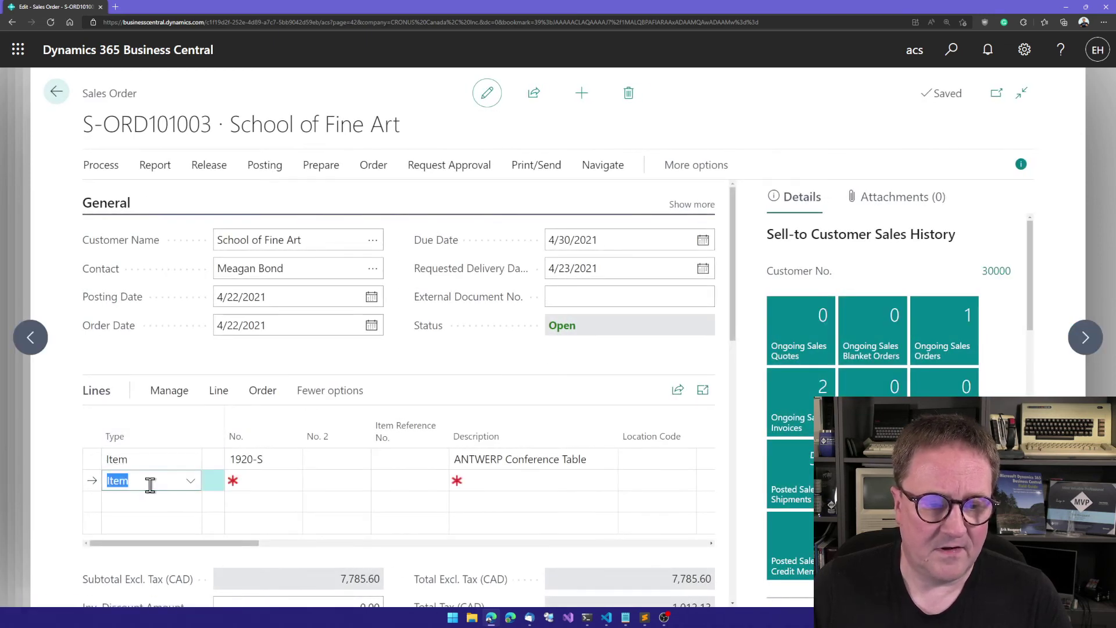
key(Tab)
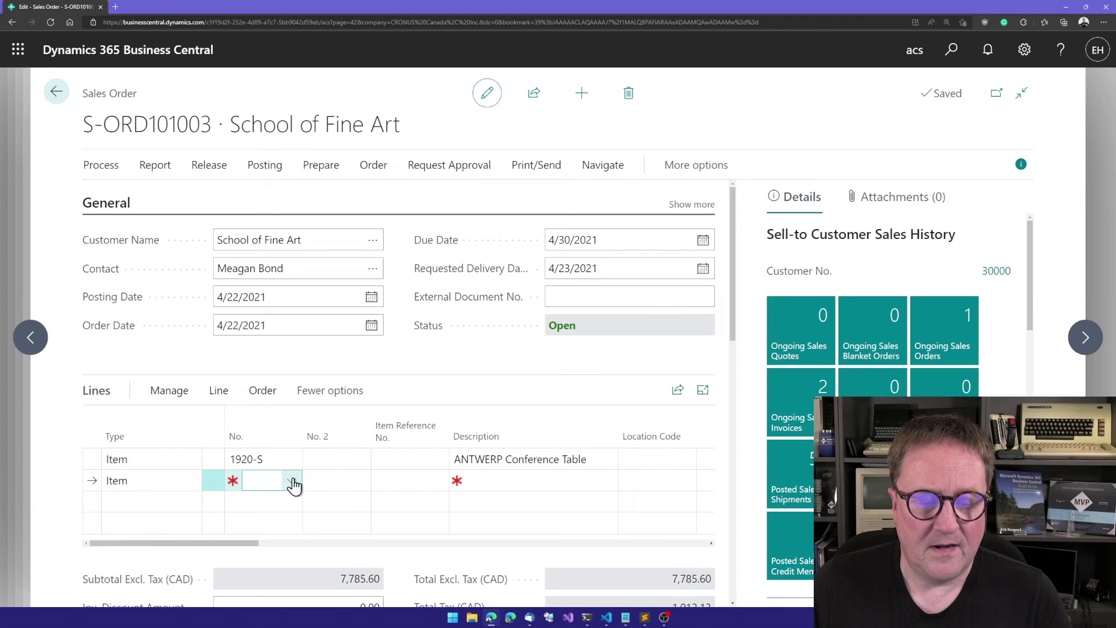
click(291, 481)
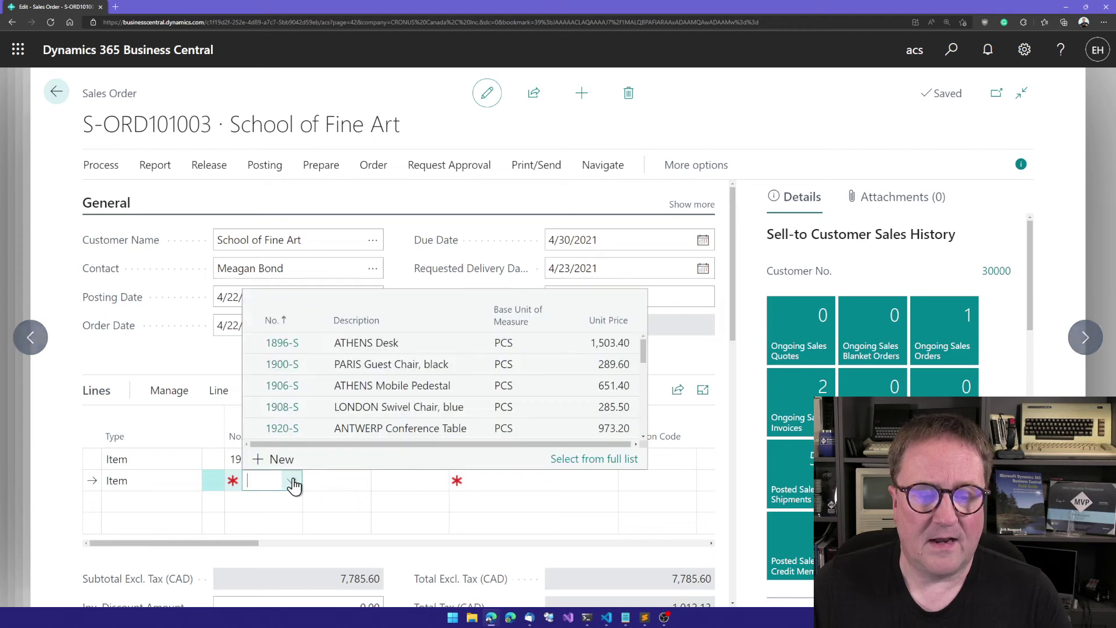
click(285, 347)
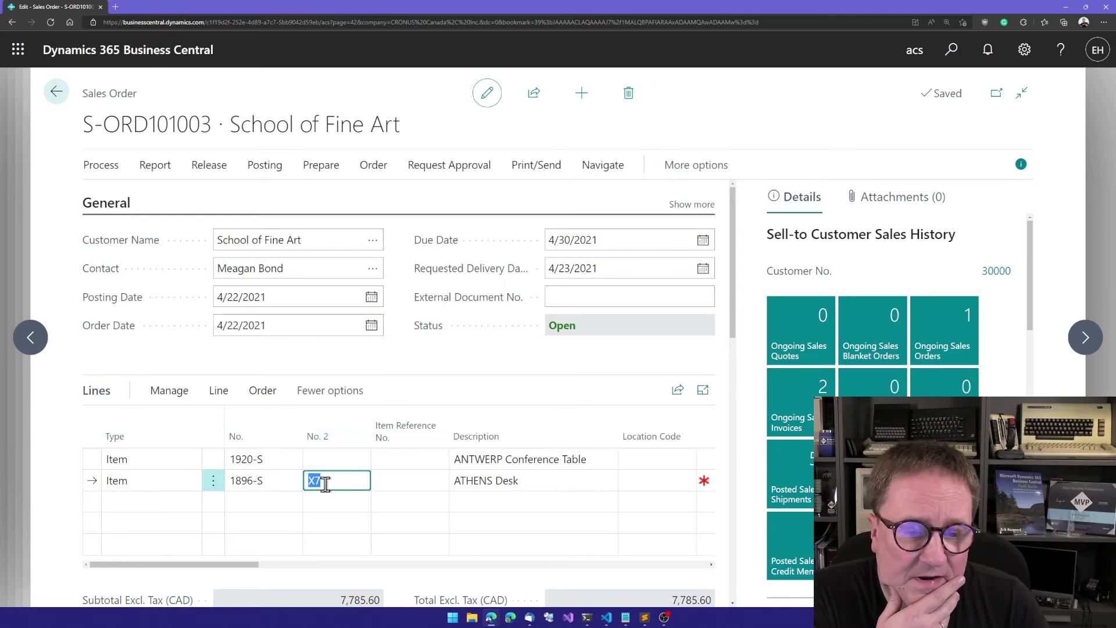
key(Tab)
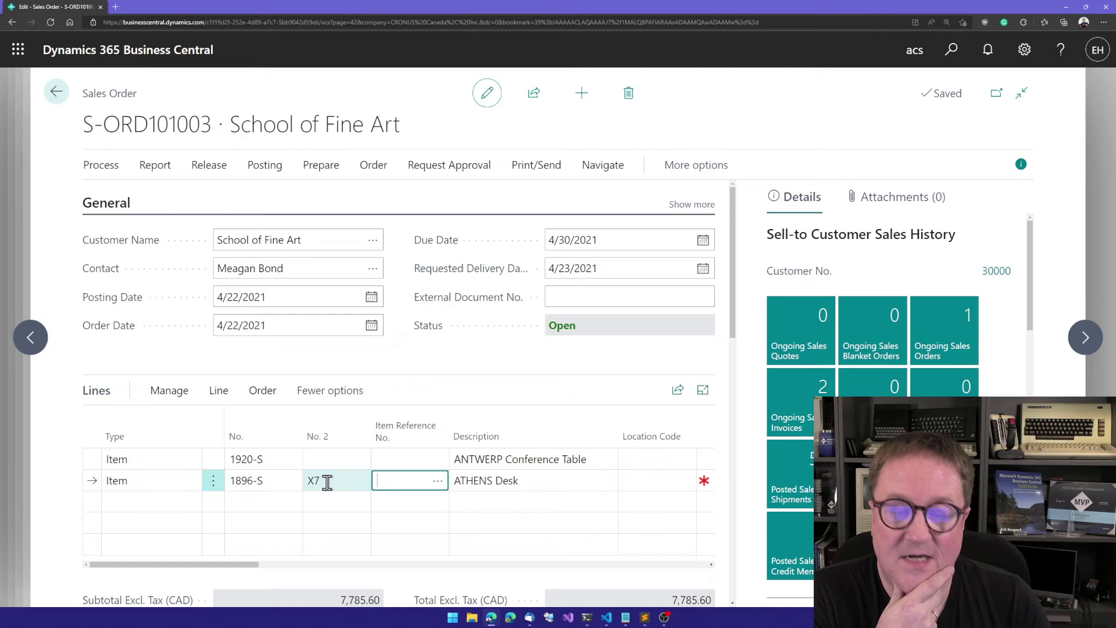